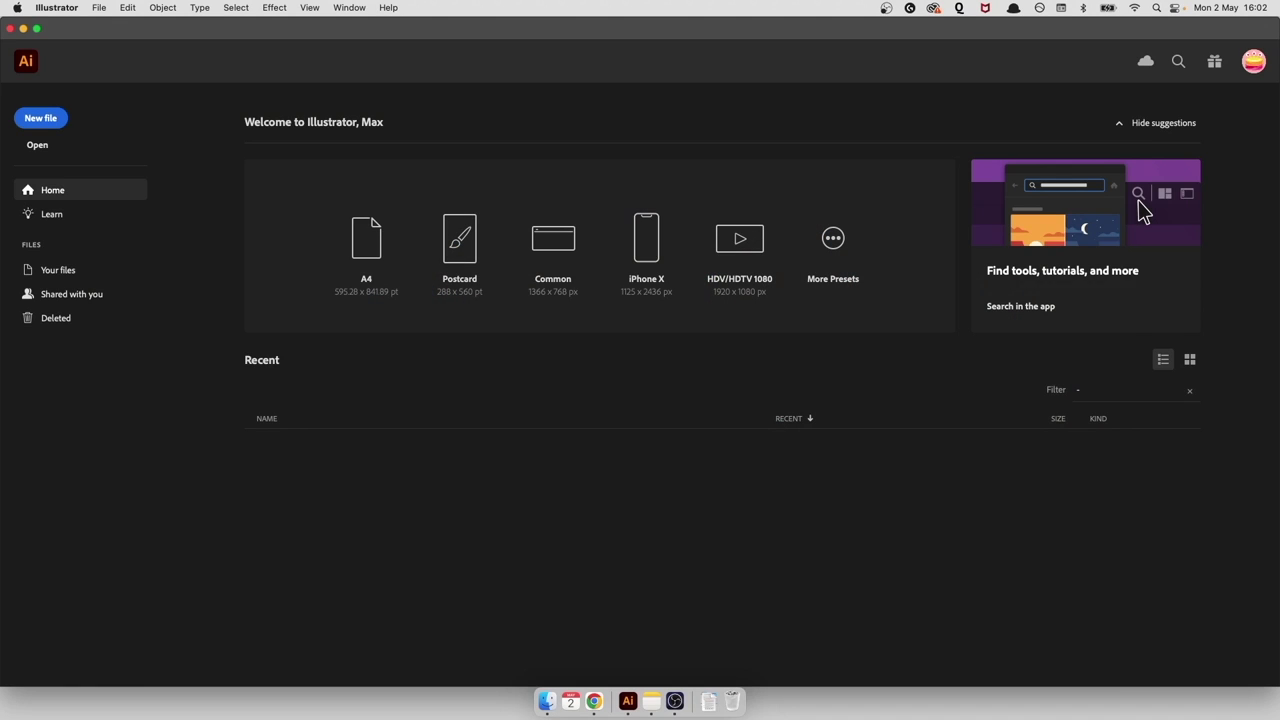
Step: Create a blank 1250 × 1250 px RGB document (Untitled-3) from the New file dialog
click(56, 124)
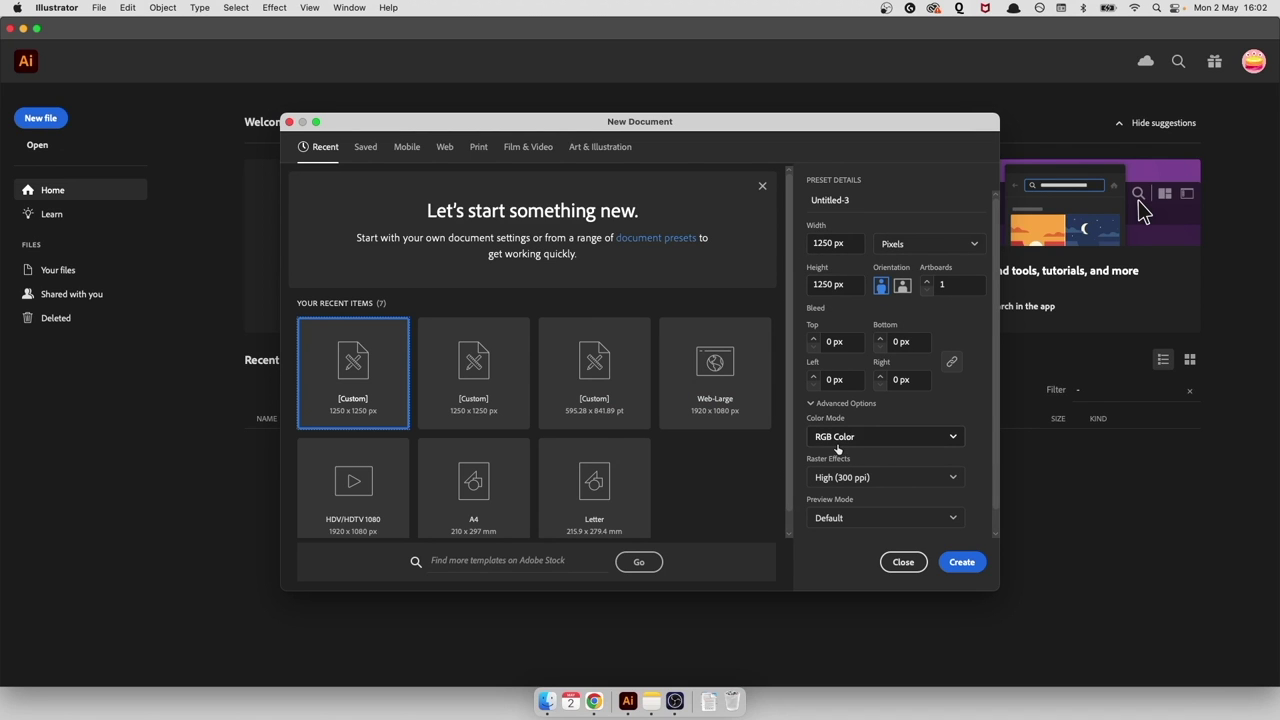
click(964, 560)
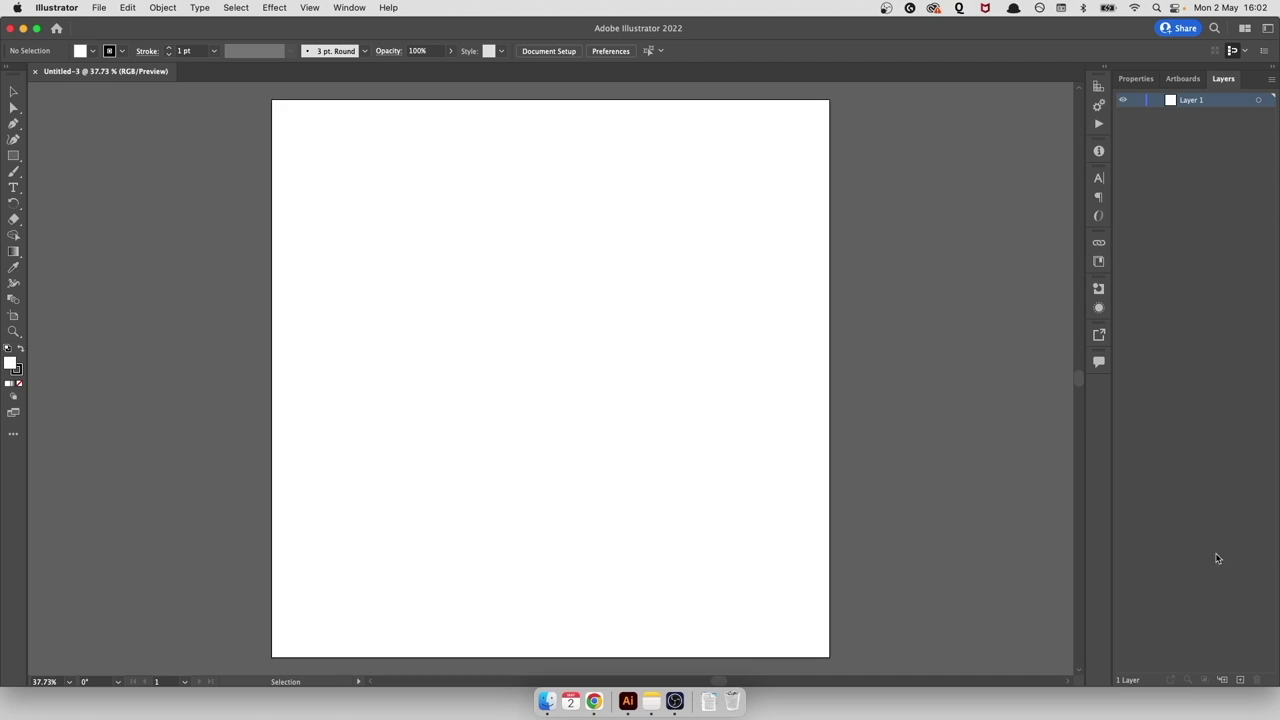
Step: Draw a 1000 × 225 px rectangle on the artboard with the Rectangle tool (M)
key(m)
click(309, 244)
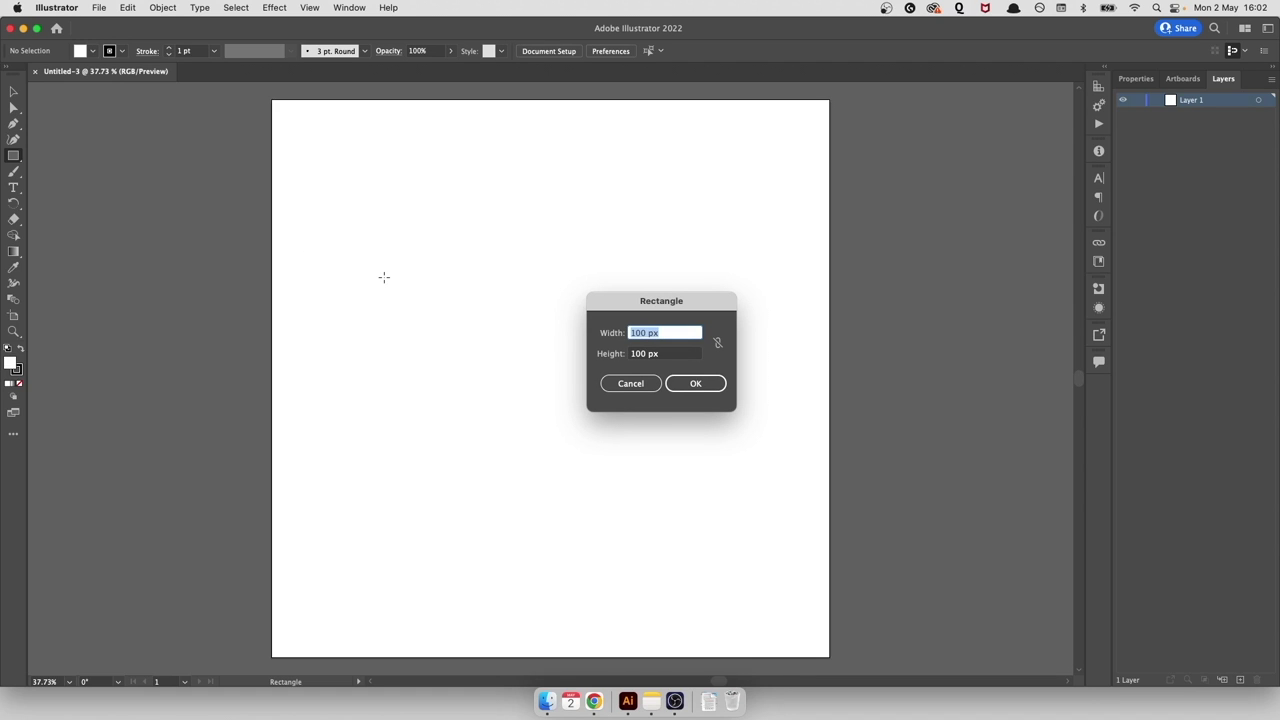
text(10)
key(Tab)
text(2)
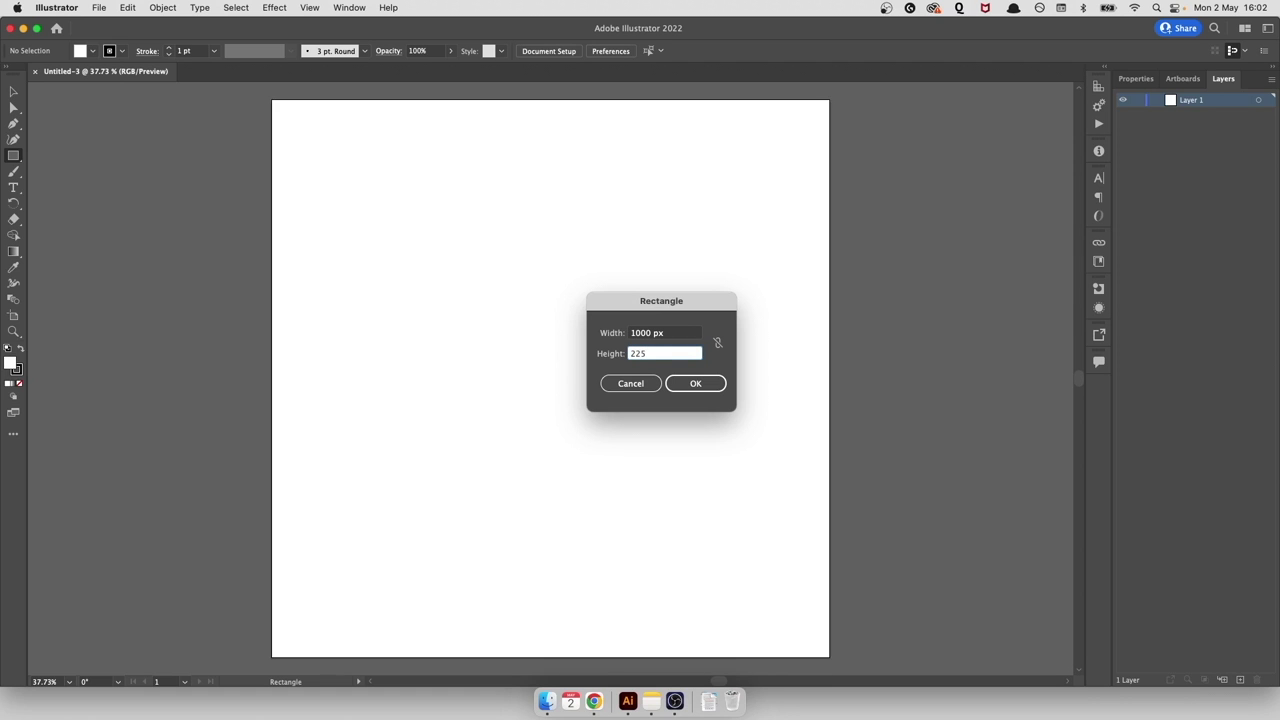
click(676, 383)
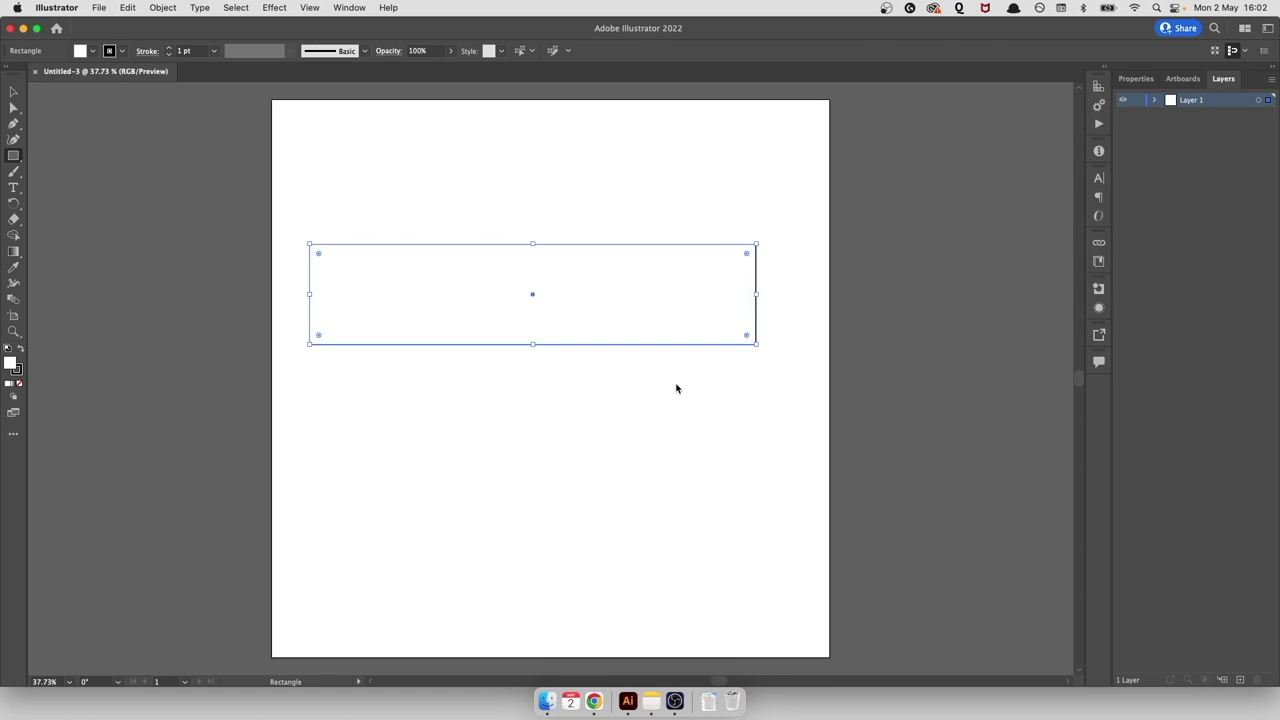
Step: Round the rectangle's corners to about 112.5 px with the Direct Selection tool, forming a pill
click(13, 107)
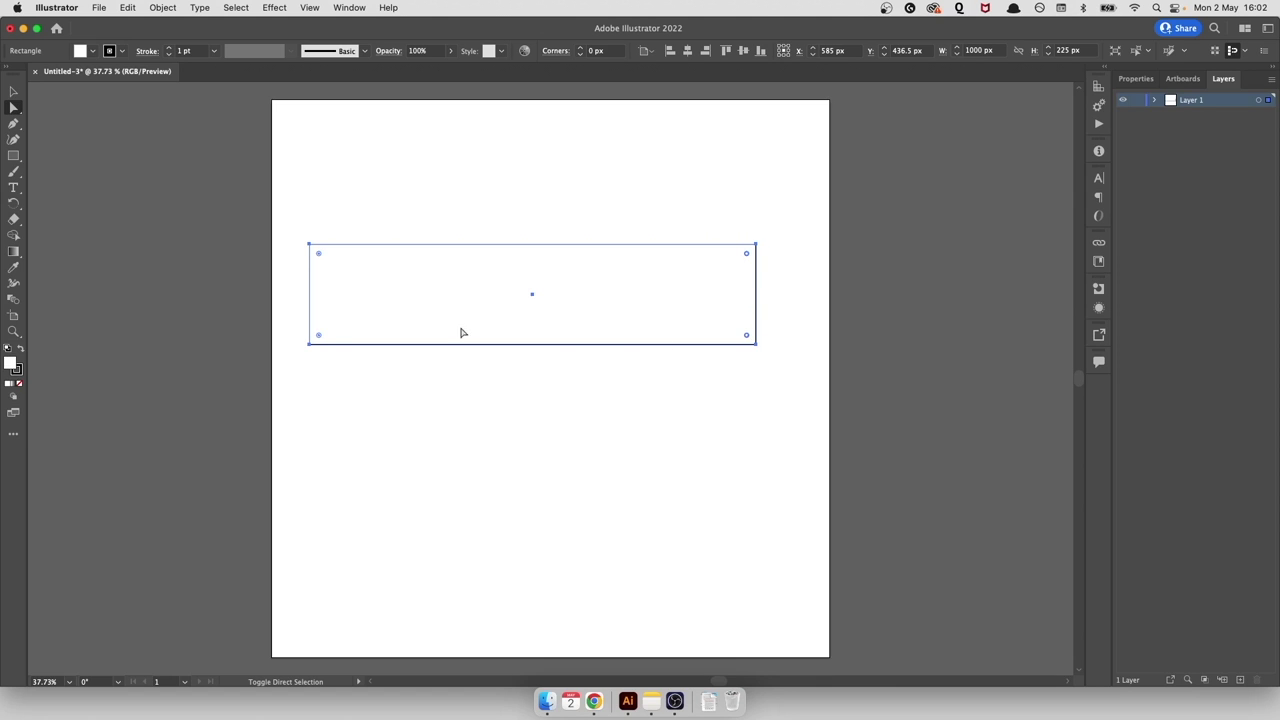
click(310, 245)
drag(746, 253, 698, 301)
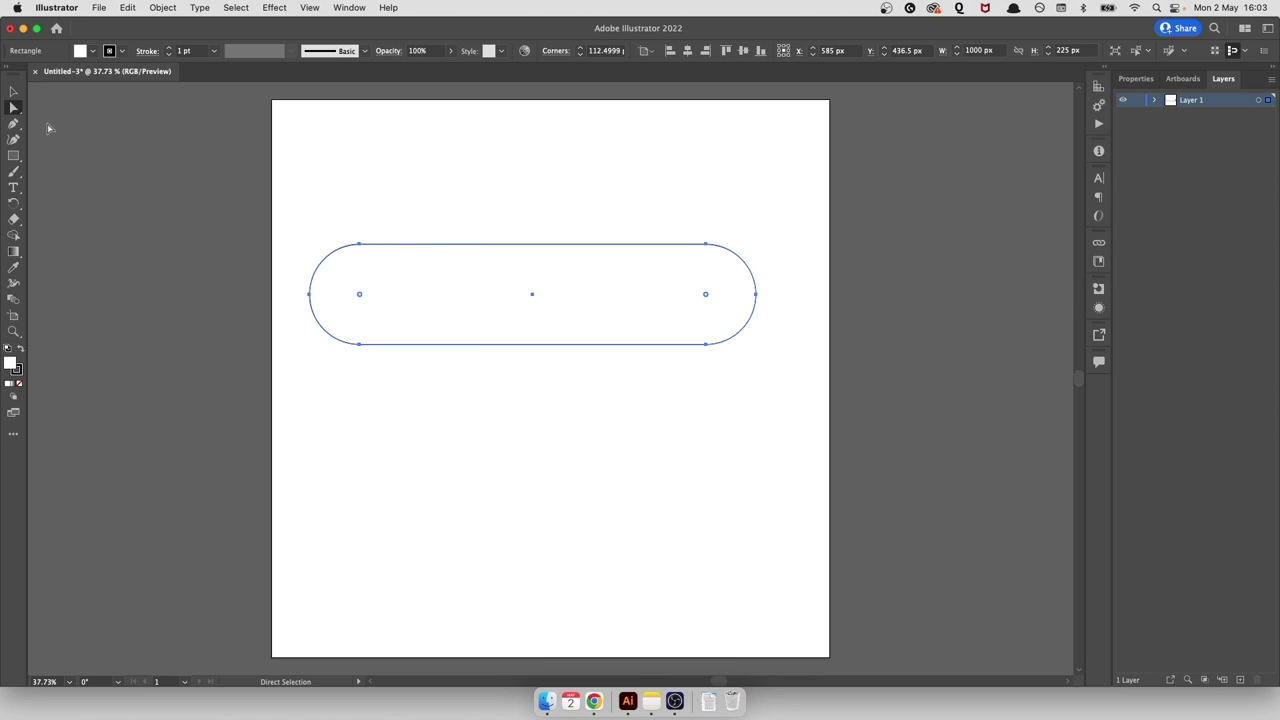
click(13, 93)
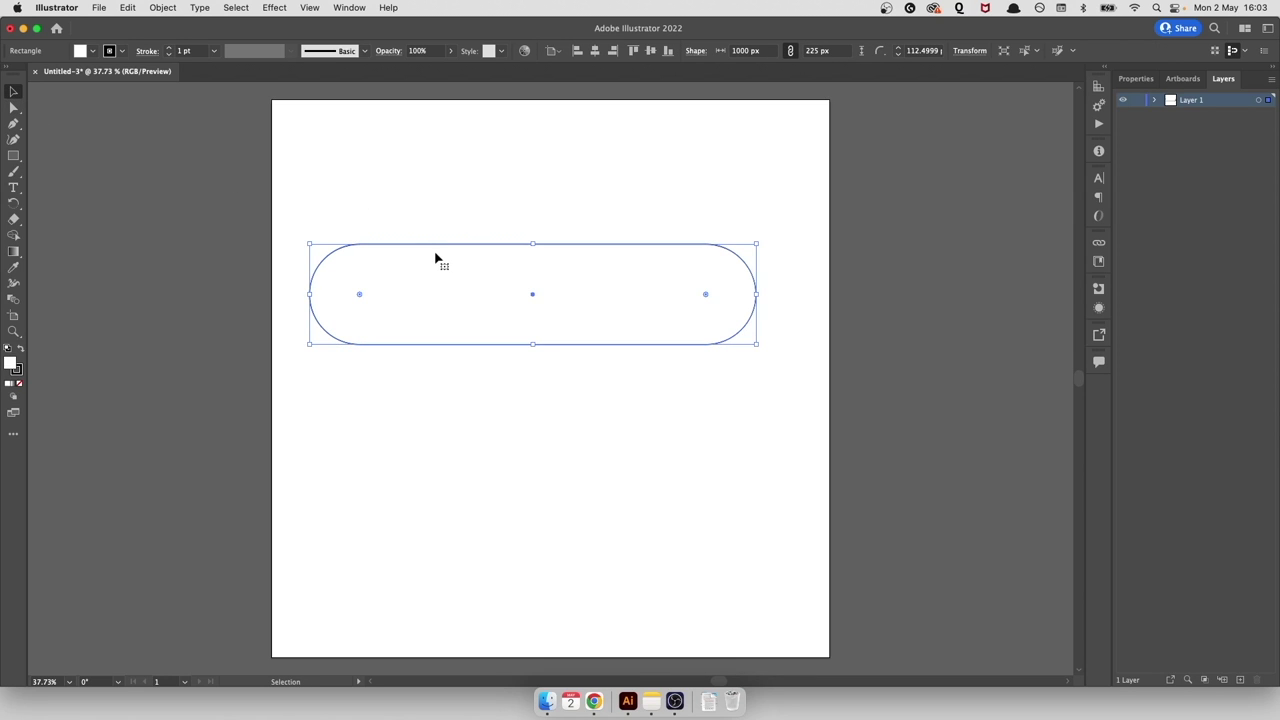
Step: Paste a duplicate of the pill and rotate it 90° to stand upright
key(a)
key(super+v)
key(v)
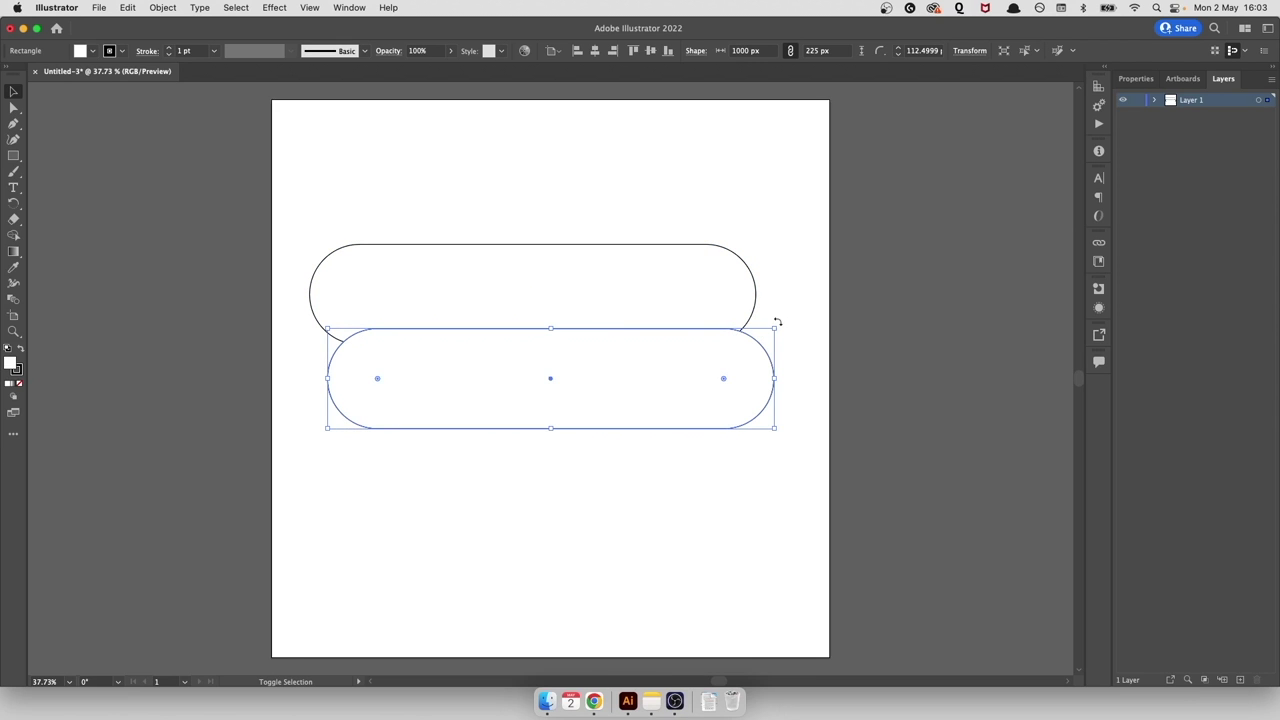
drag(777, 322, 613, 581)
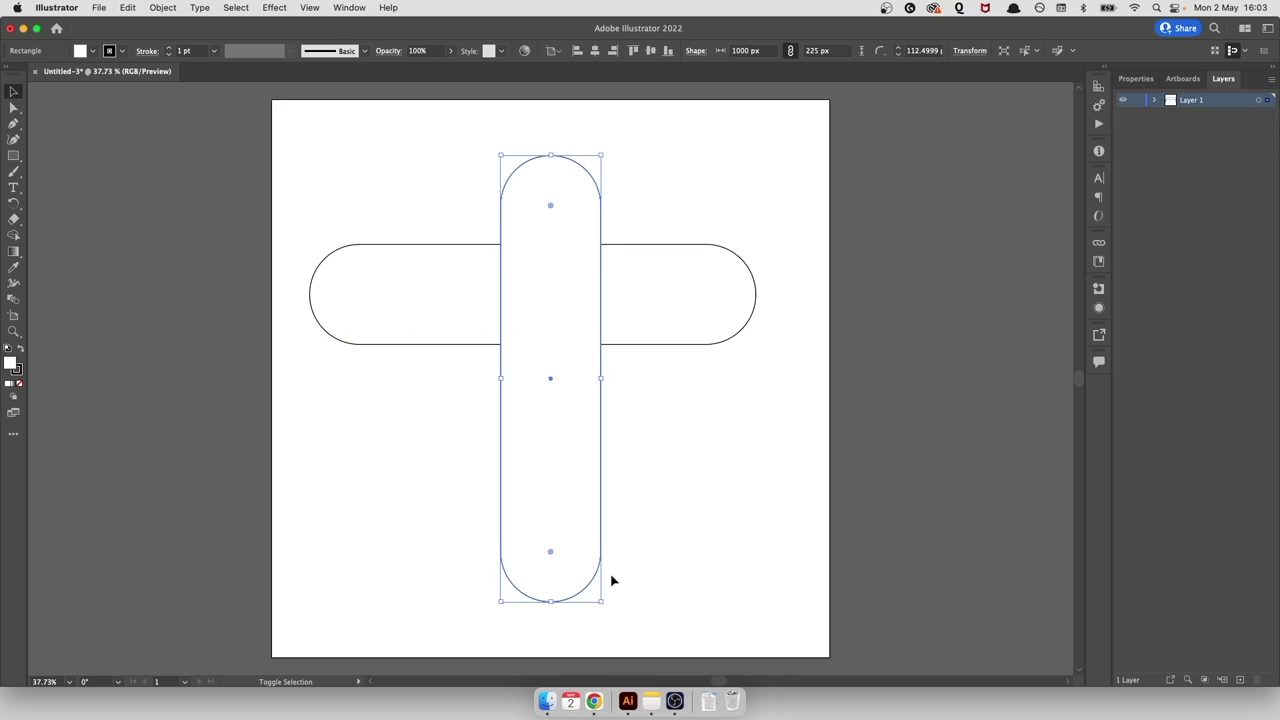
Step: Move both pills so they cross at the centre, then select them together
drag(579, 397, 586, 397)
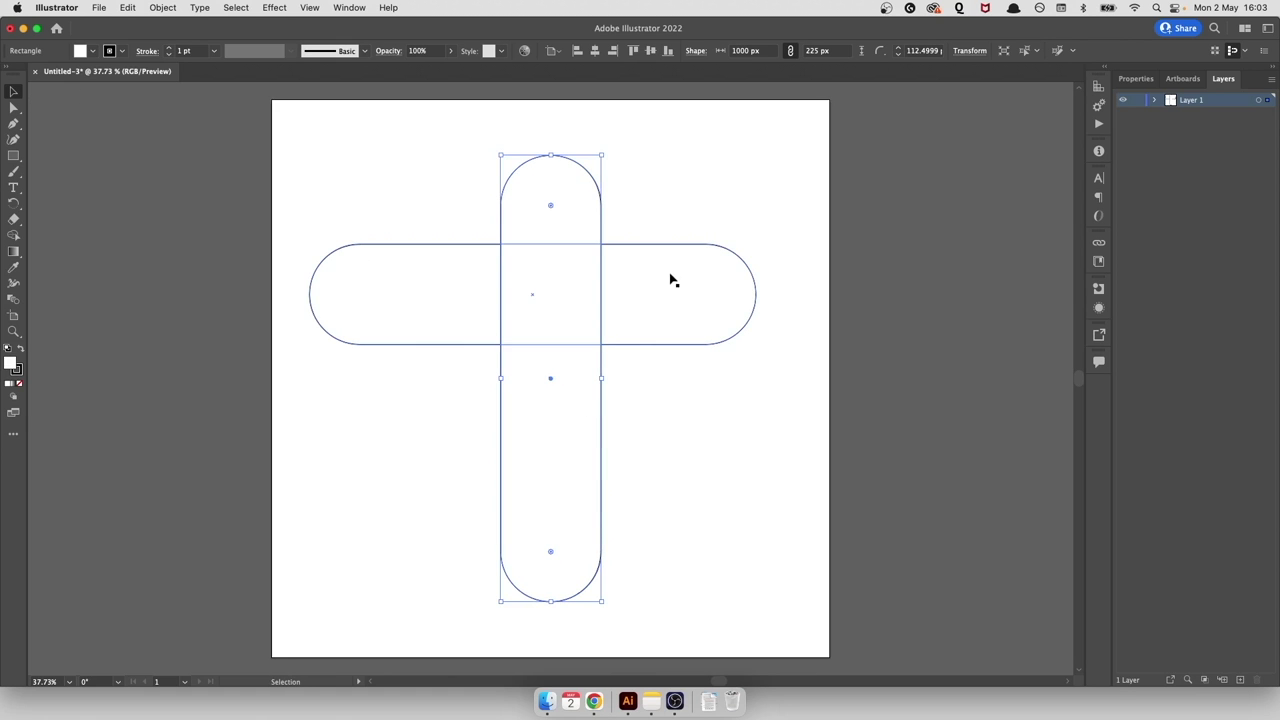
drag(672, 280, 690, 362)
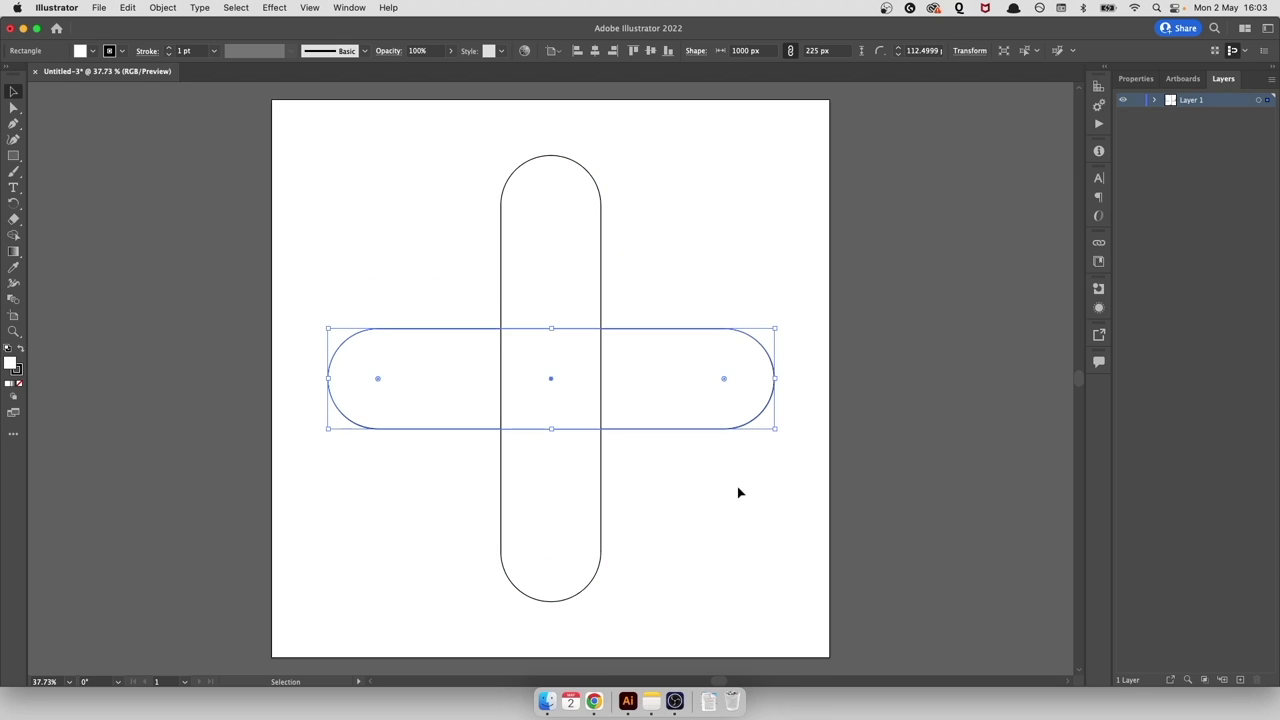
drag(775, 552, 400, 251)
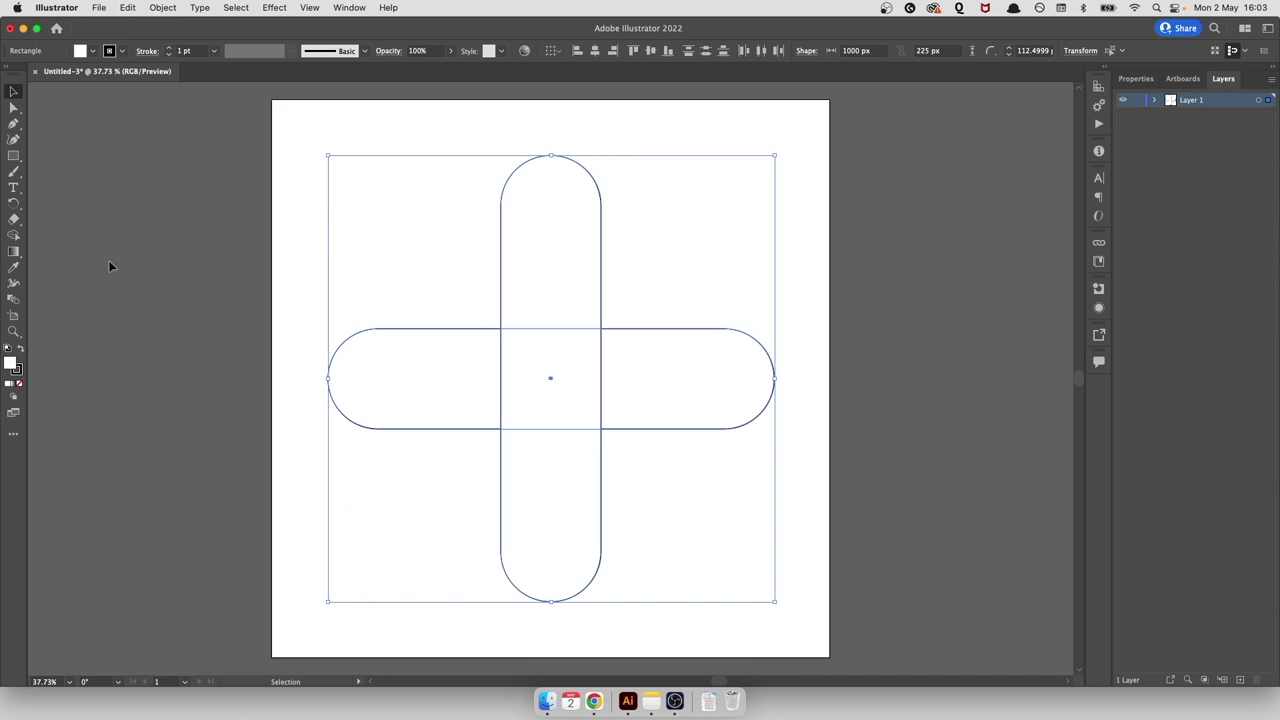
Step: Fuse the two pills into one plus-shaped path with Shape Builder, centred at X 625, Y 625 px
click(13, 235)
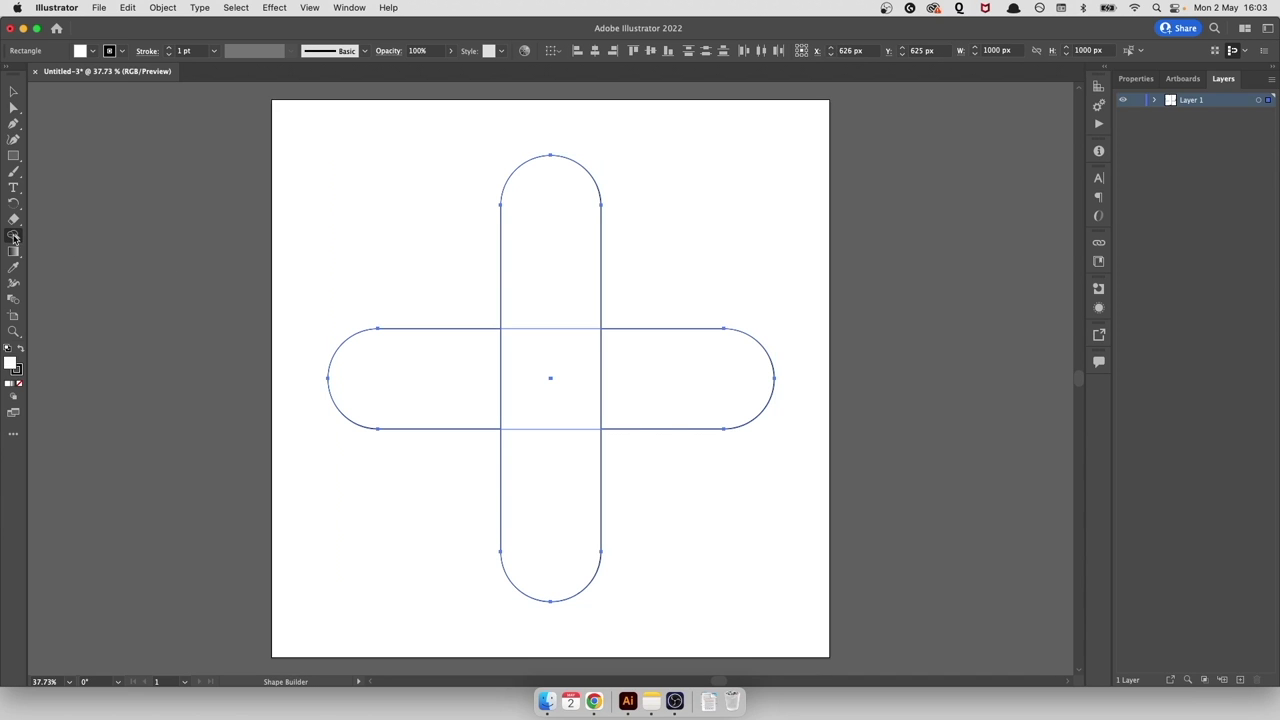
mouse_move(539, 285)
mouse_down()
mouse_move(549, 457)
mouse_move(471, 367)
mouse_move(671, 388)
mouse_up()
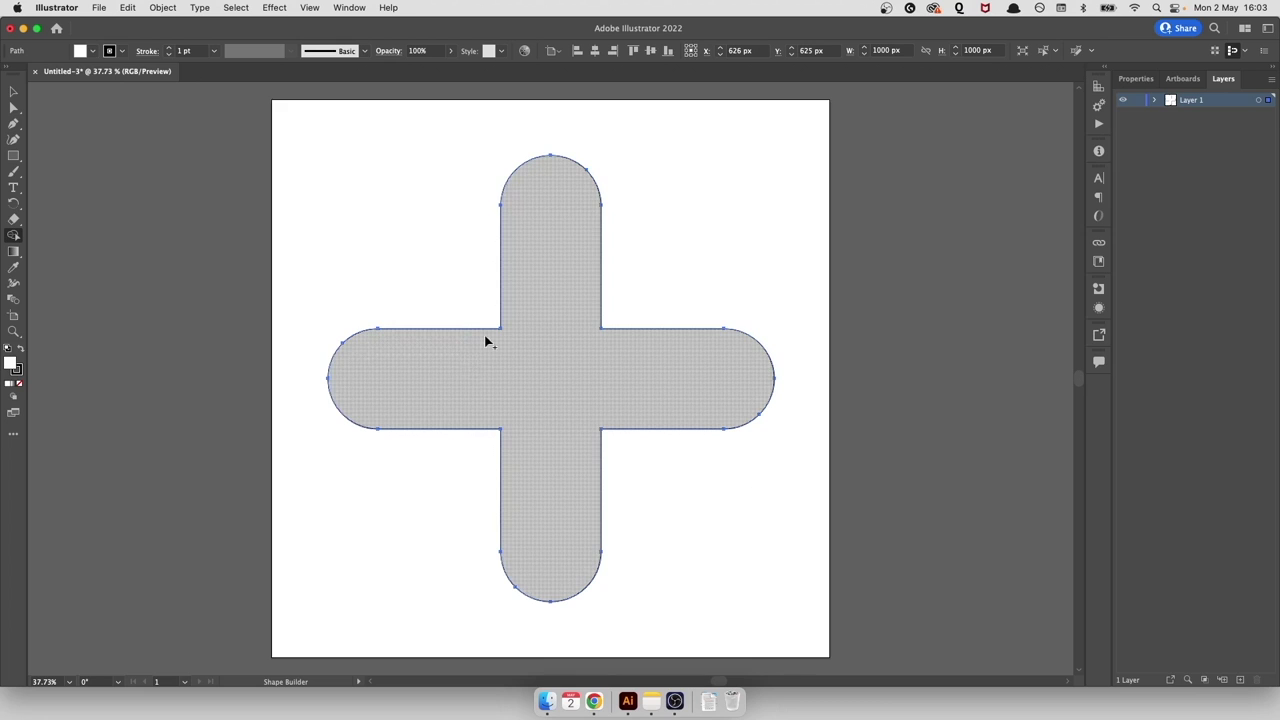
click(14, 91)
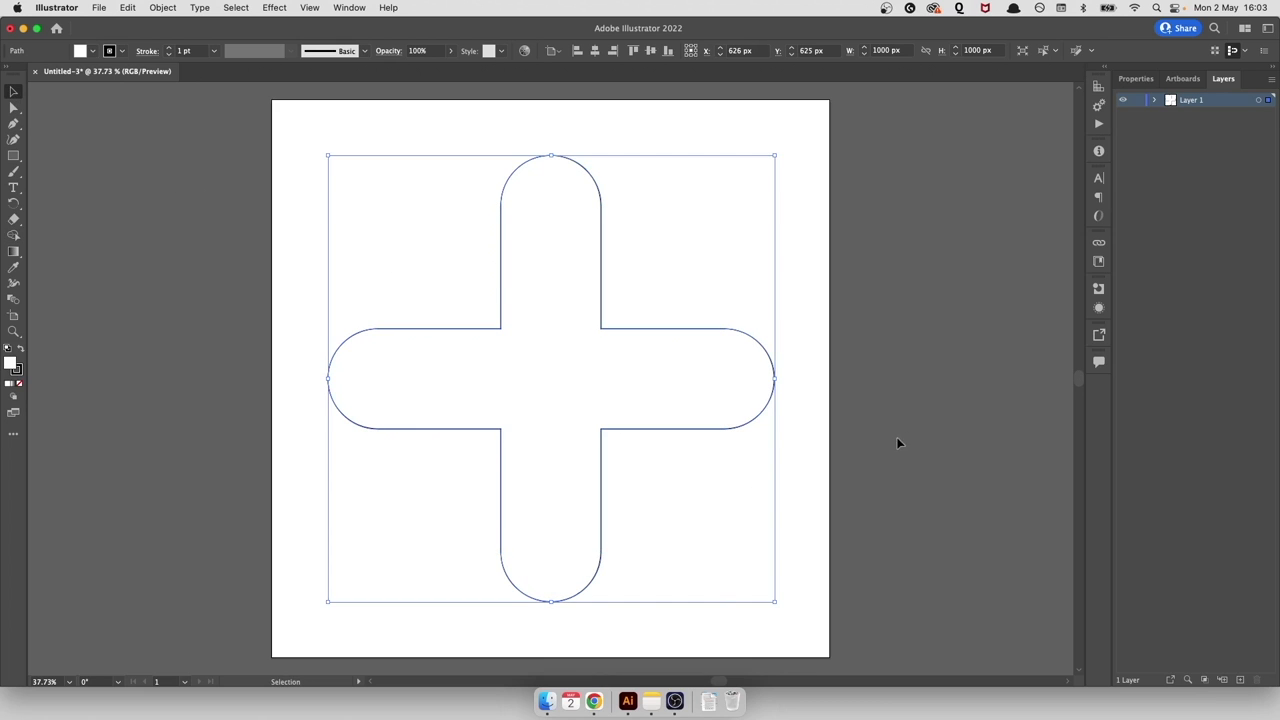
mouse_move(729, 403)
mouse_down()
mouse_move(726, 374)
mouse_move(728, 403)
mouse_up()
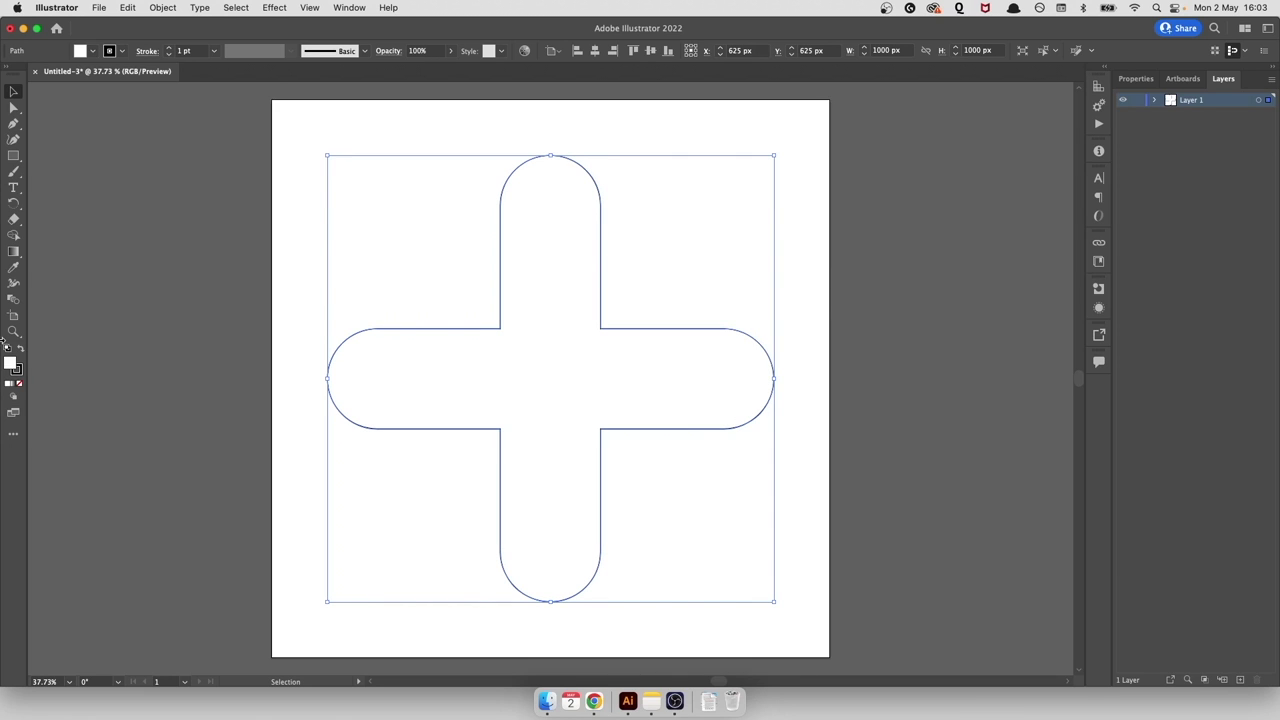
Step: Give the cross a #66CCFF light blue fill and no stroke, then reselect it
double_click(10, 364)
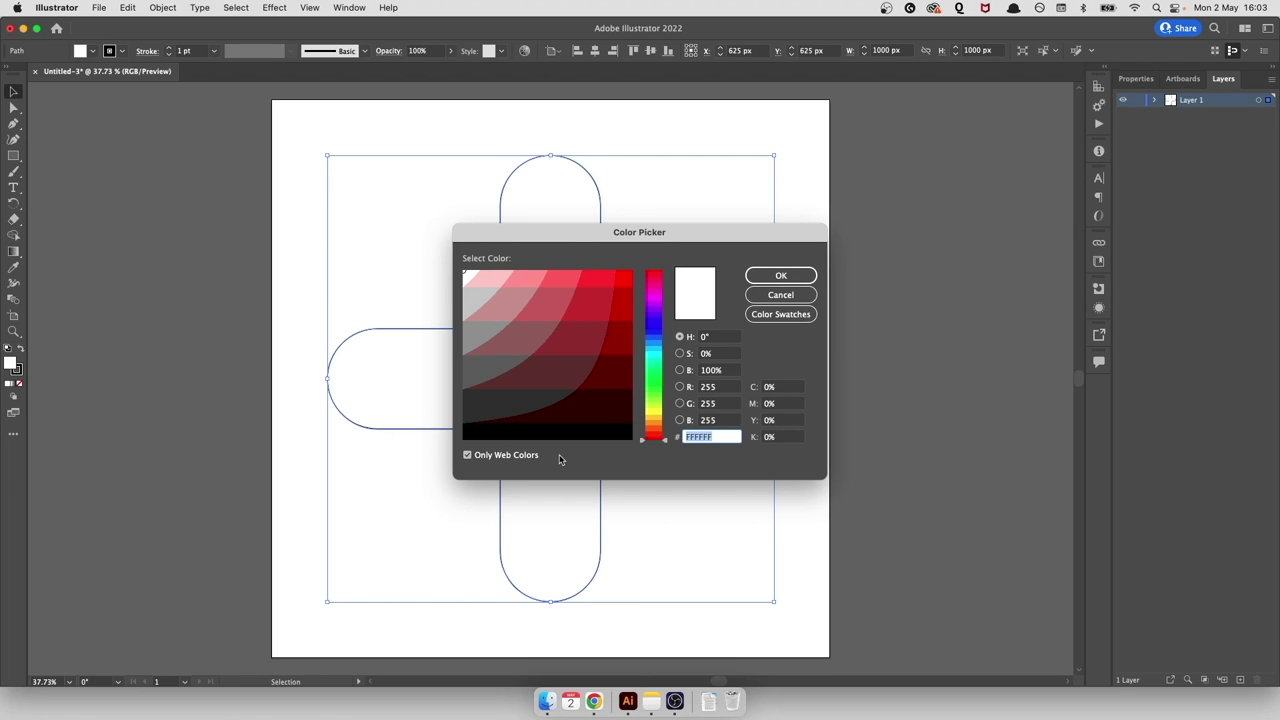
text(66CCFF)
click(783, 282)
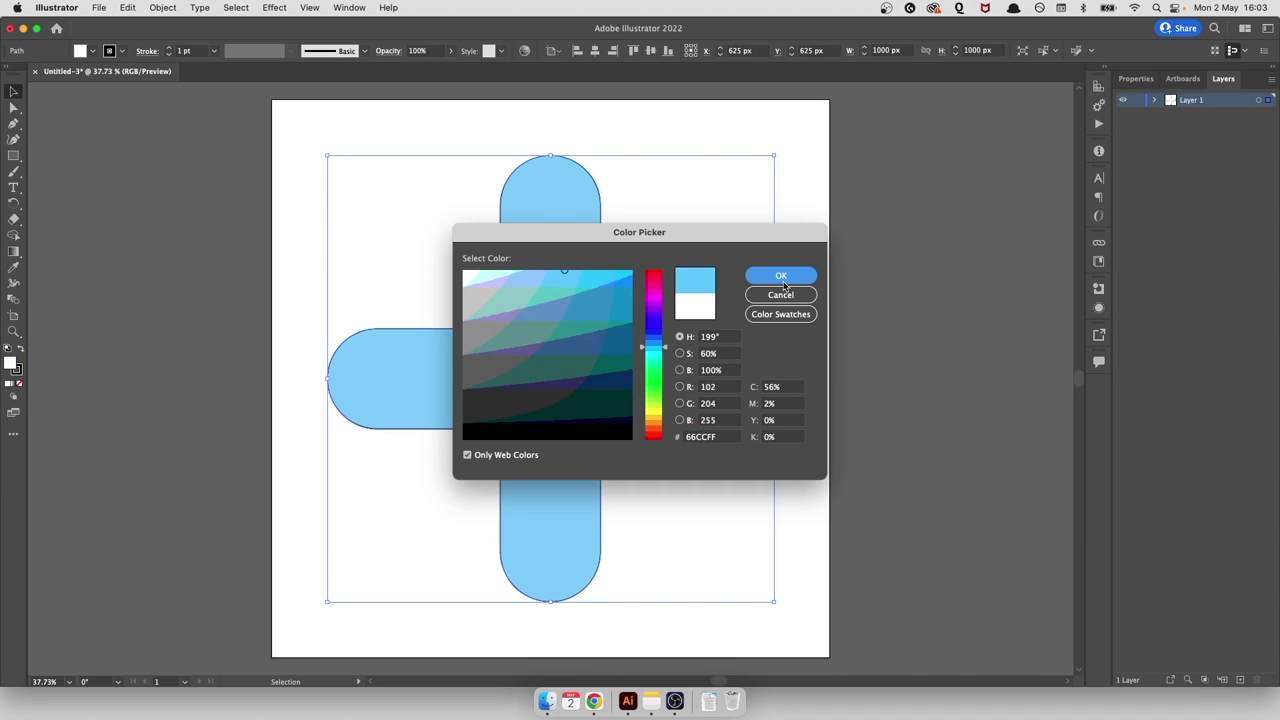
click(16, 372)
click(18, 384)
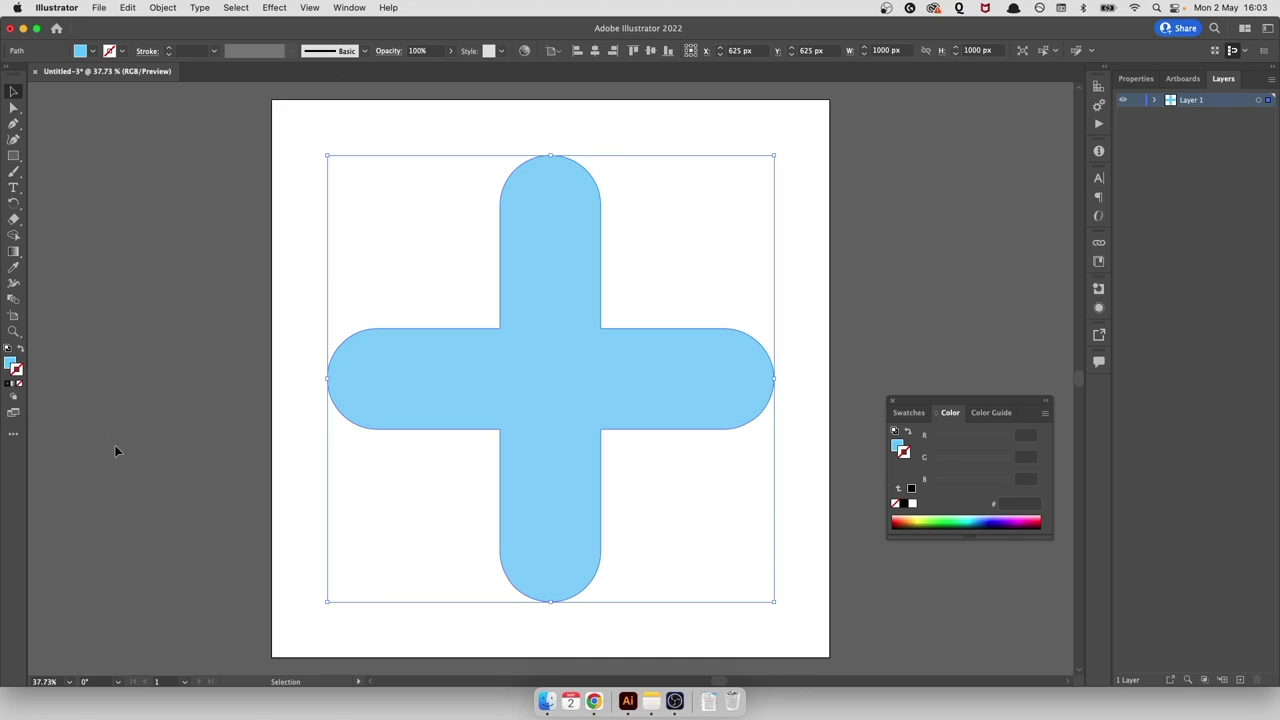
click(851, 349)
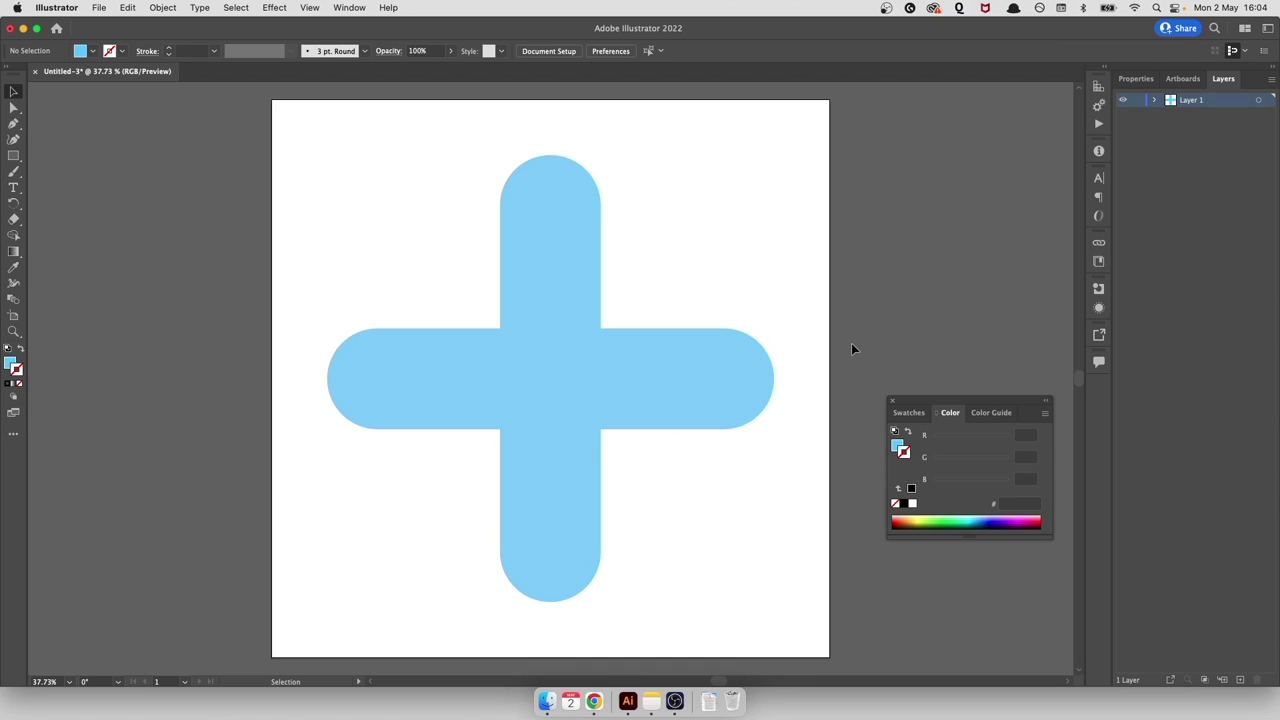
click(673, 373)
Step: Apply Effect > 3D and Materials > Inflate to the cross (10 pt depth, 100% volume)
click(273, 8)
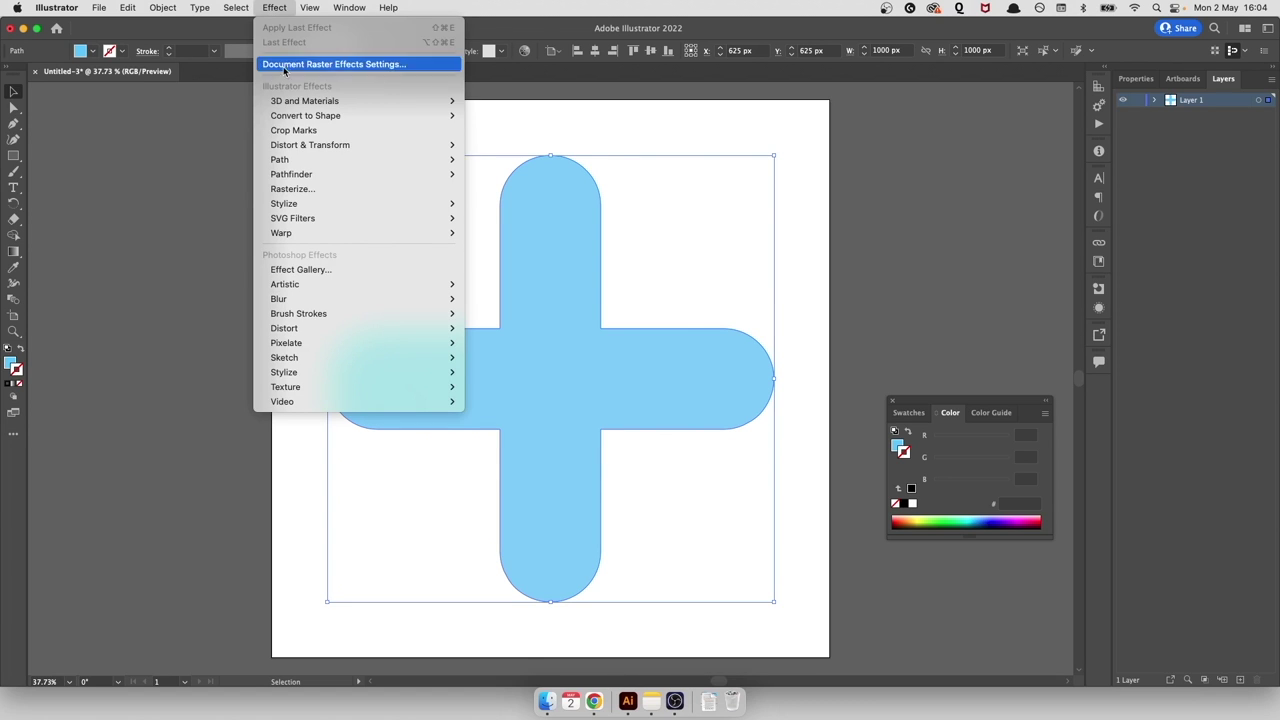
mouse_move(306, 106)
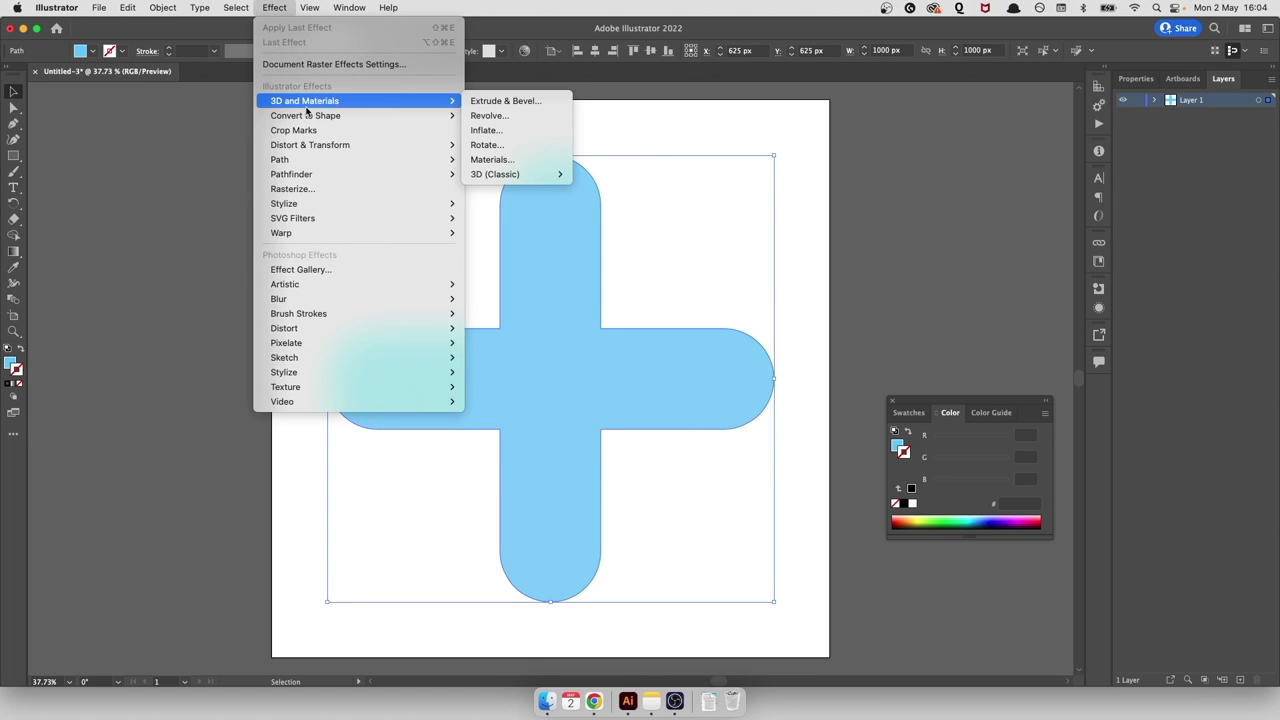
click(493, 131)
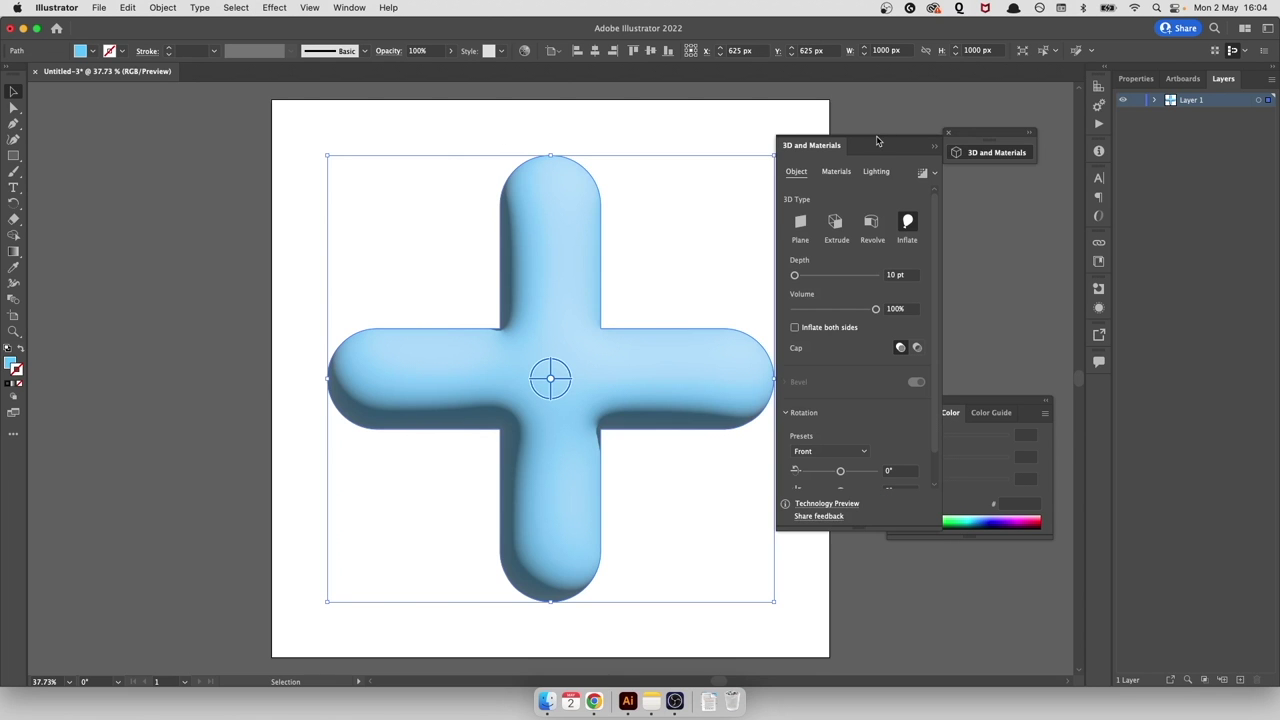
drag(879, 148, 955, 128)
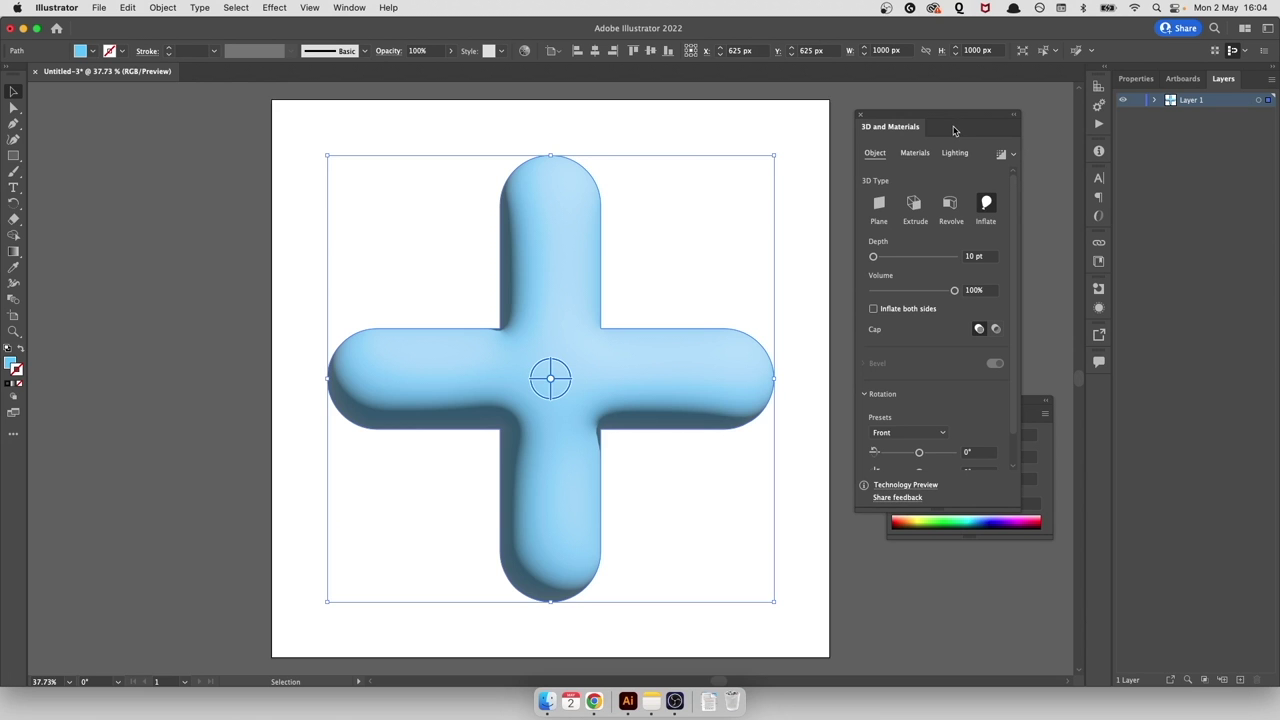
Step: Enter rotation angles of 25° and 45°, tilting the inflated cross into an X
mouse_move(551, 373)
mouse_down()
mouse_move(512, 373)
mouse_move(537, 363)
mouse_up()
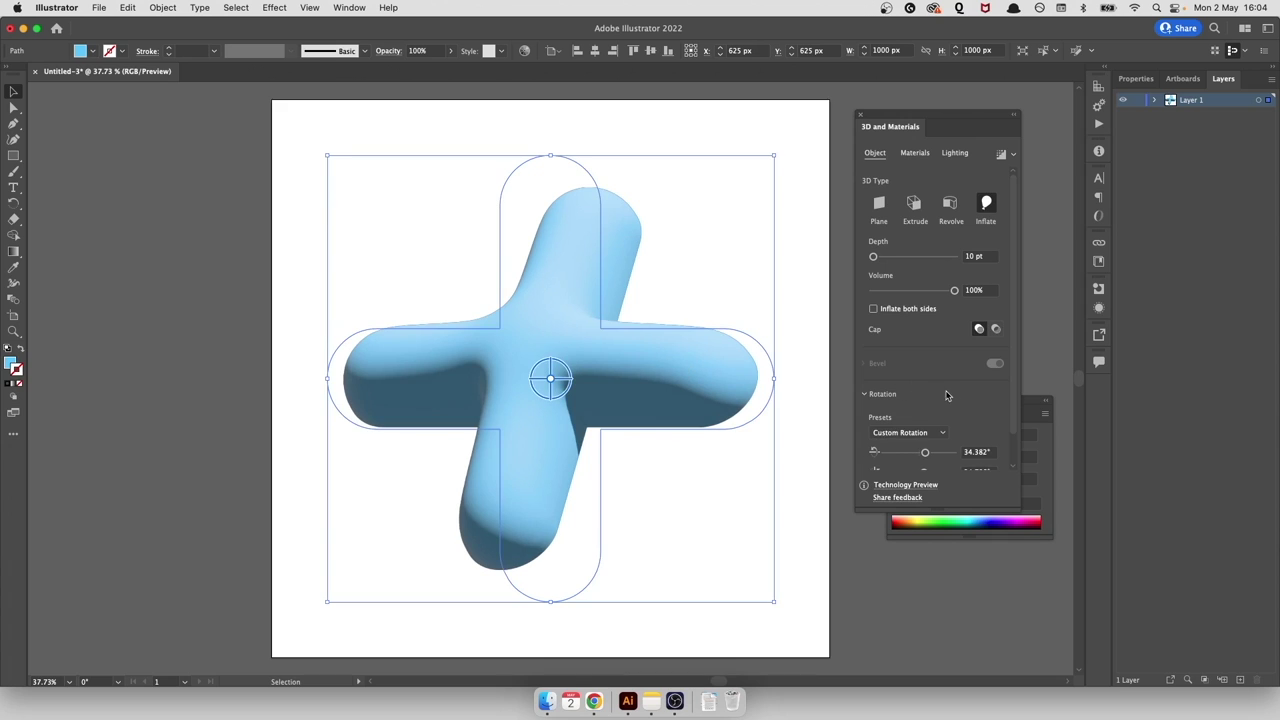
scroll(947, 396, down, 2)
click(979, 420)
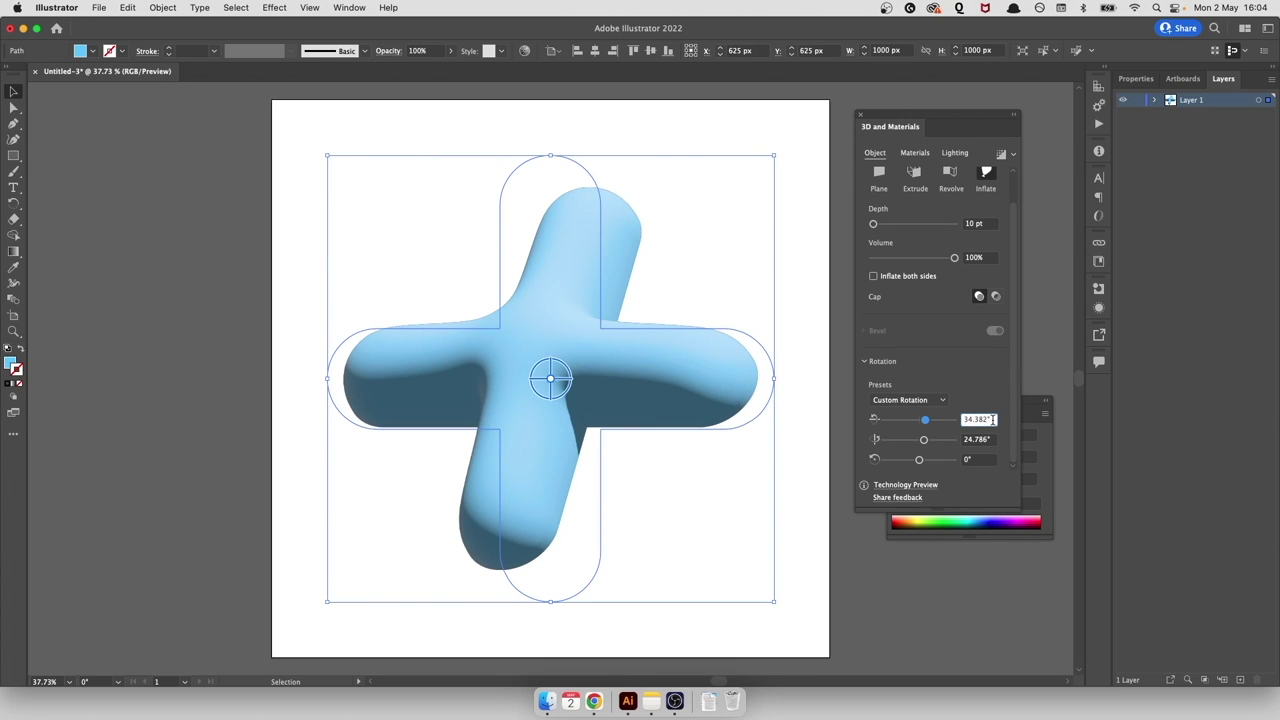
double_click(967, 418)
text(25)
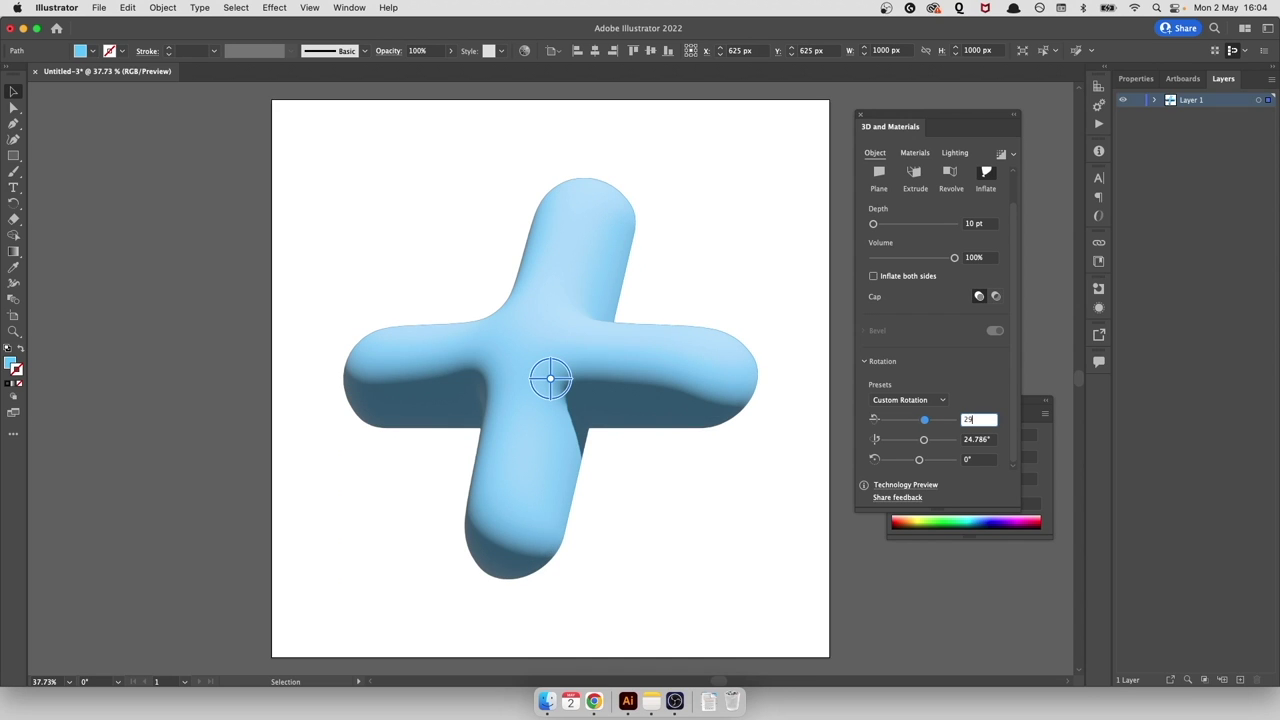
key(Tab)
text(25)
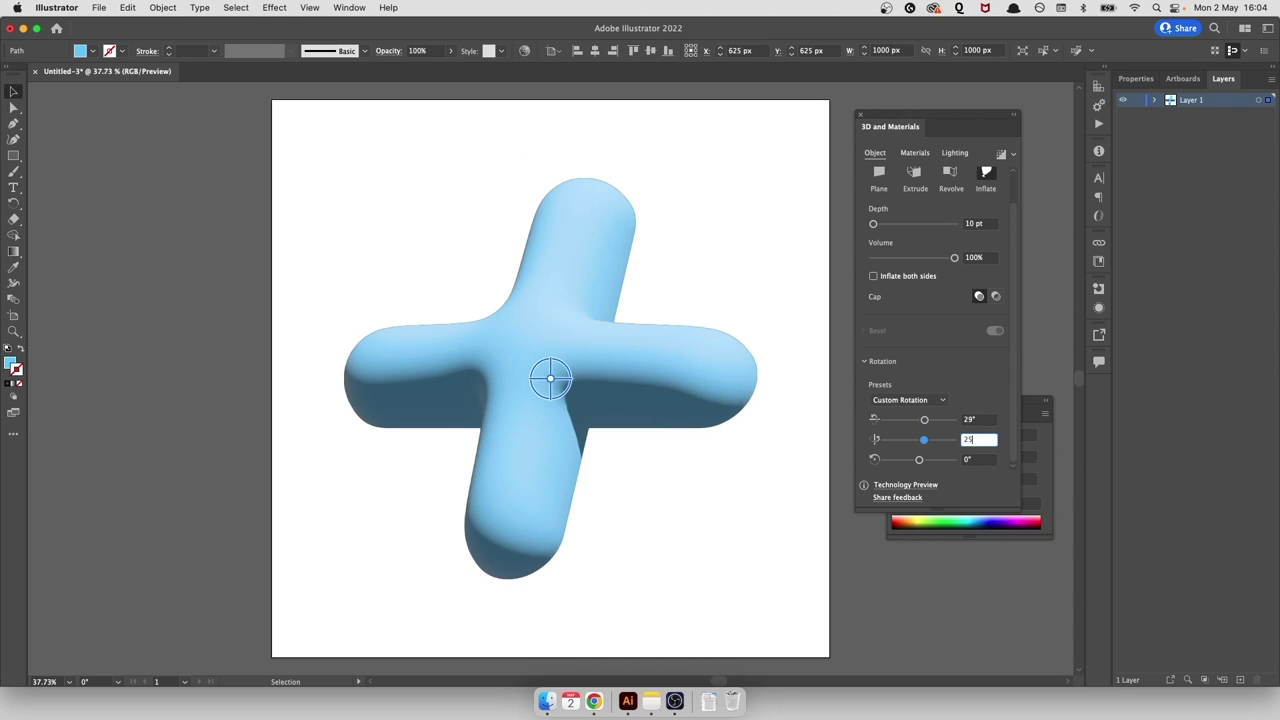
key(Tab)
text(45)
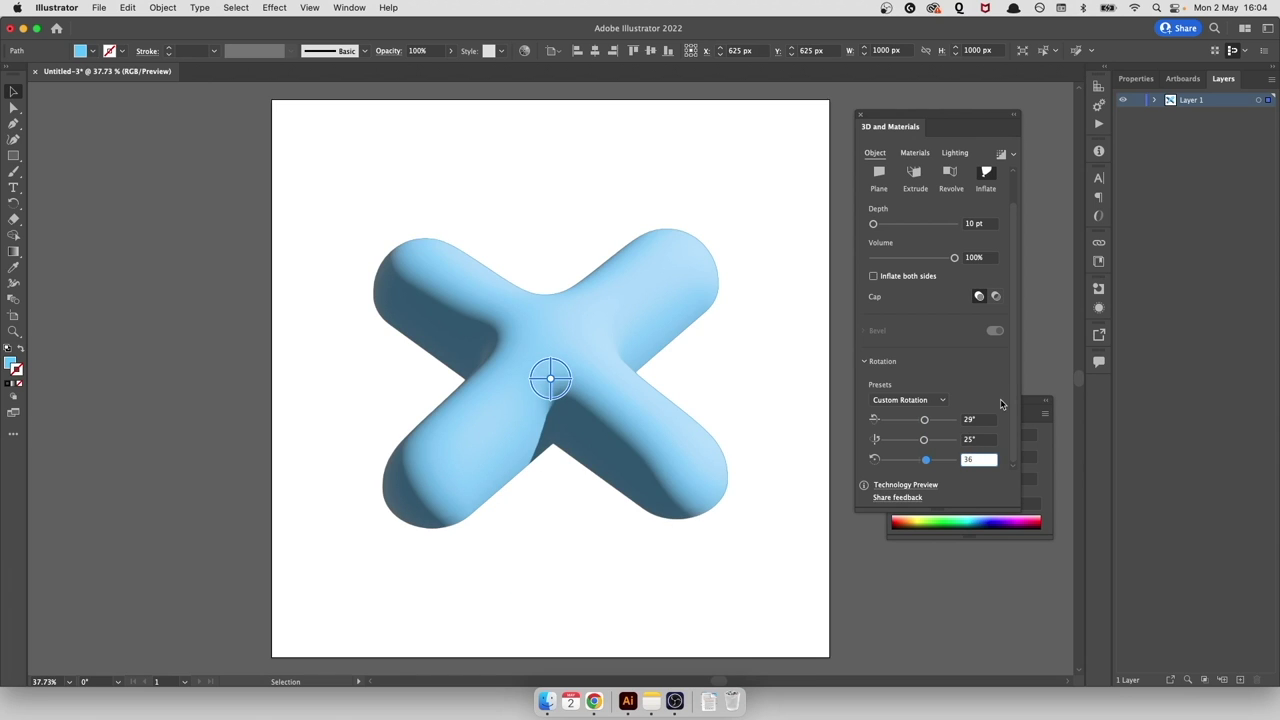
scroll(993, 391, up, 2)
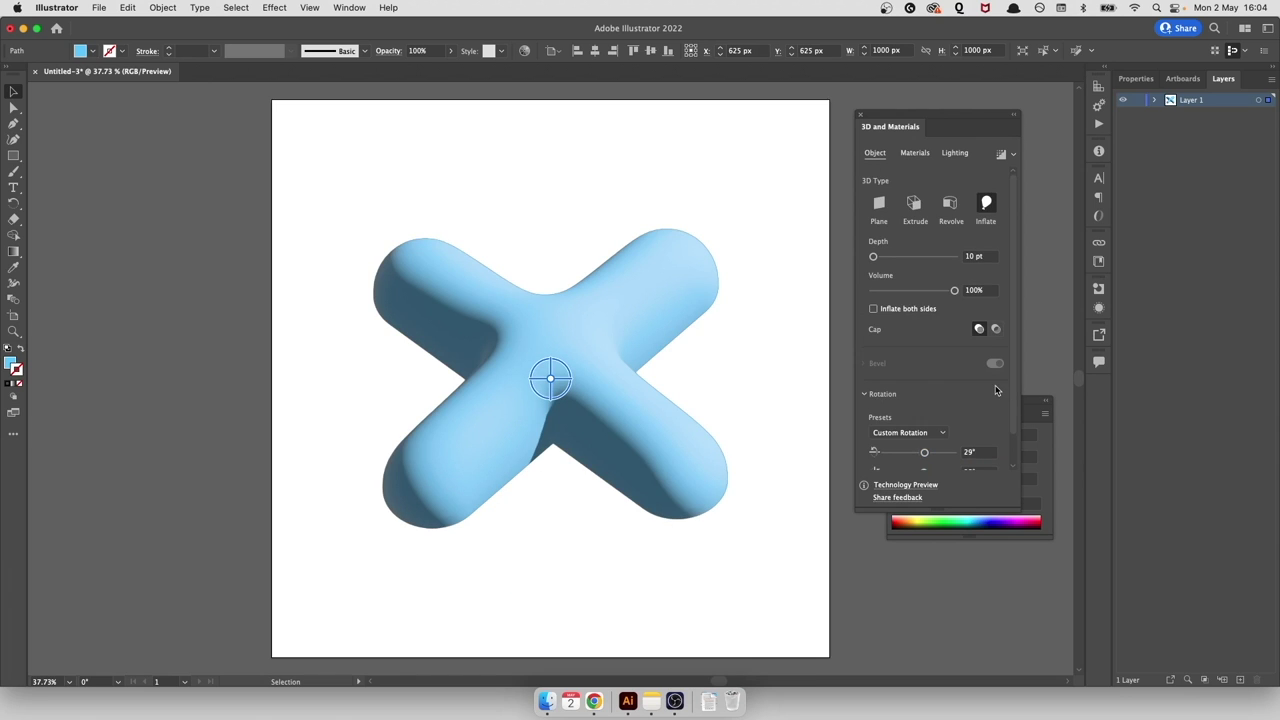
Step: Set the X's depth to 62 pt and volume to 42%, and enable Inflate both sides
mouse_move(874, 256)
mouse_down()
mouse_move(896, 259)
mouse_move(879, 258)
mouse_up()
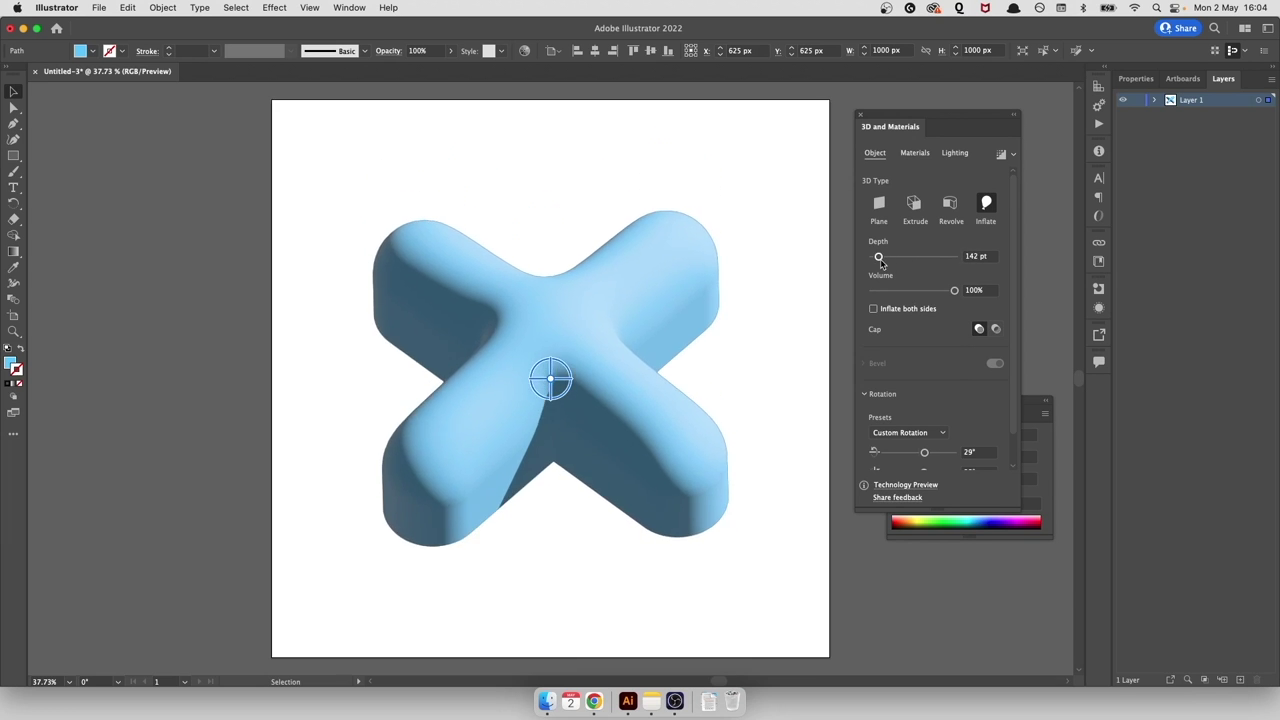
click(975, 256)
text(62)
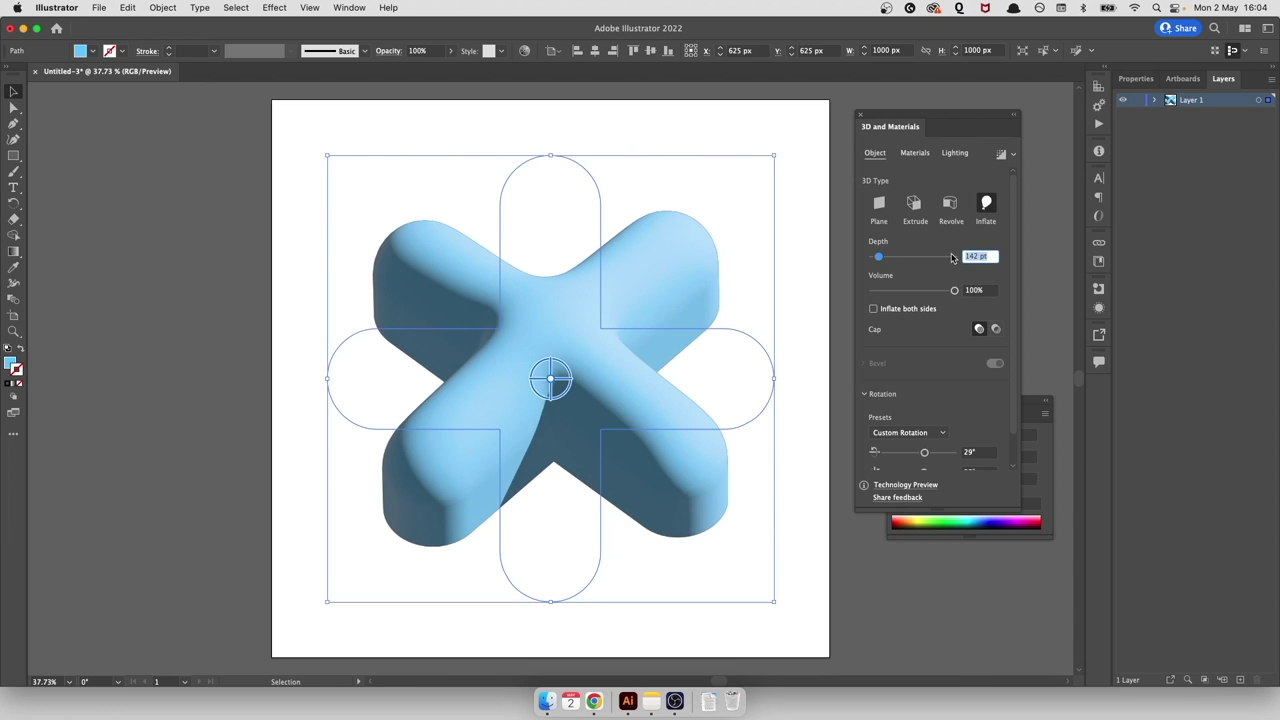
key(Tab)
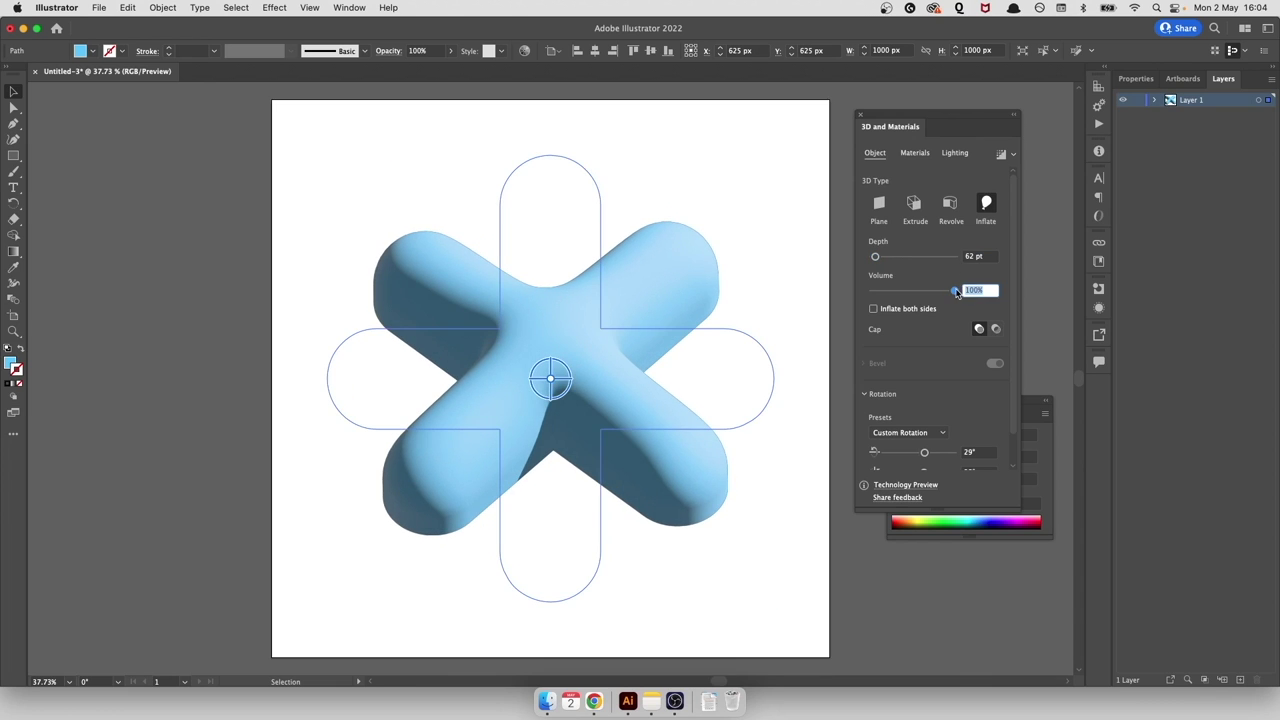
drag(956, 292, 921, 293)
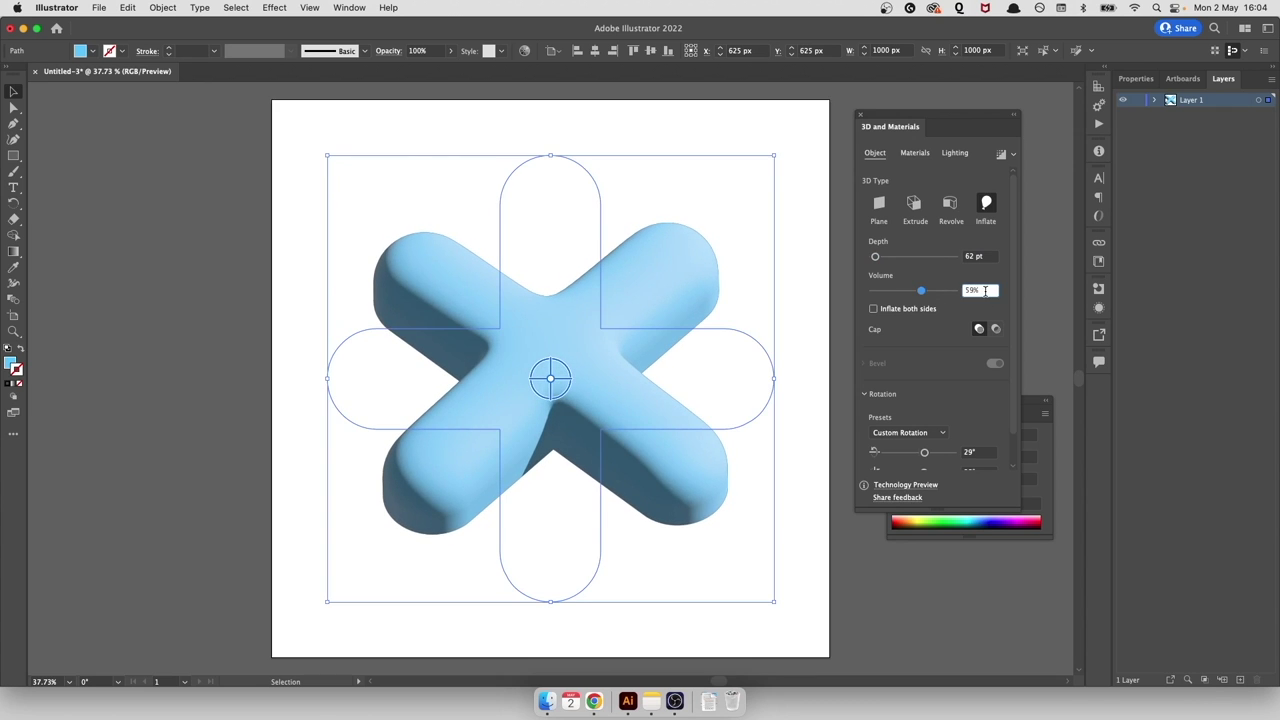
text(42)
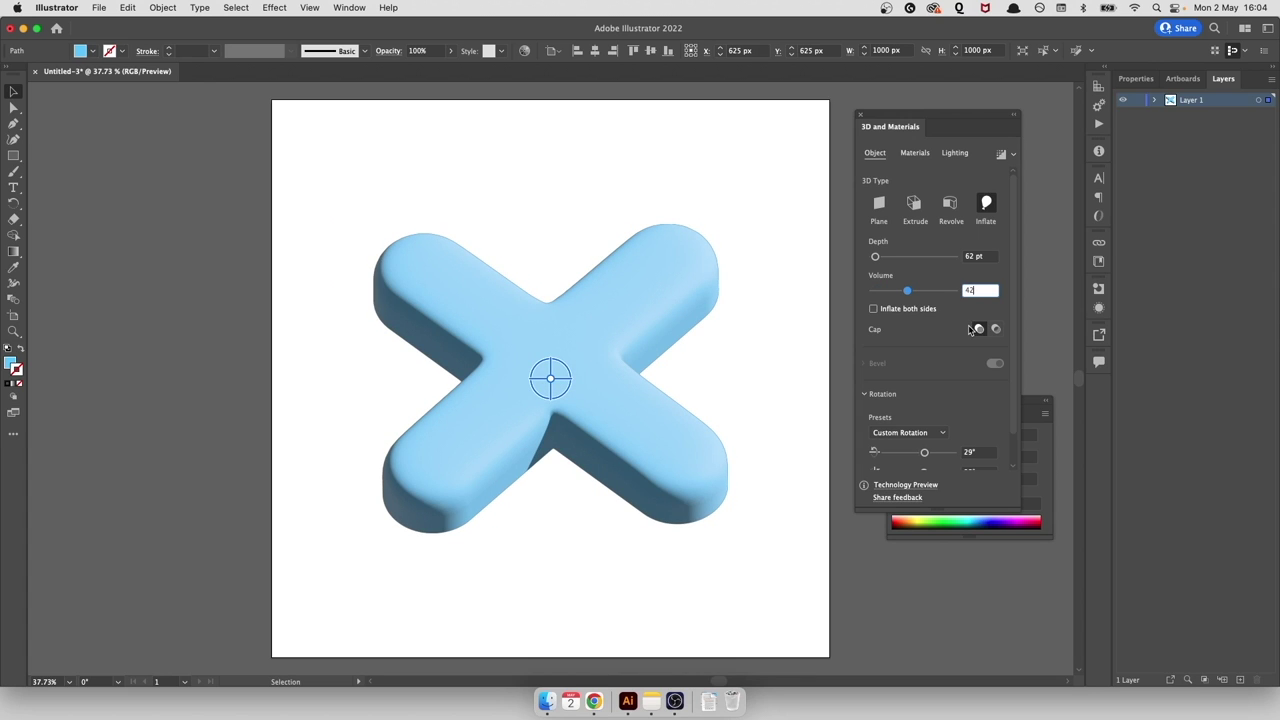
key(Return)
click(892, 313)
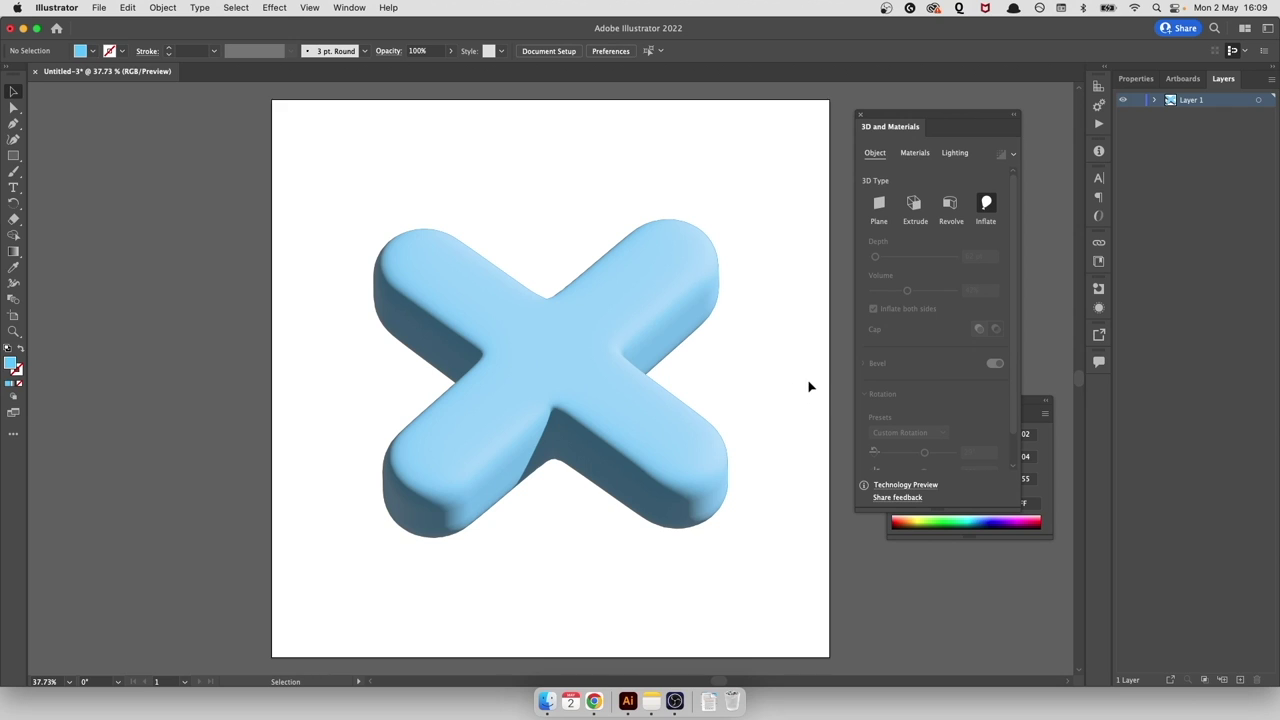
Step: Brighten the X's lighting to 200% intensity and raise the light height to 55°
click(706, 314)
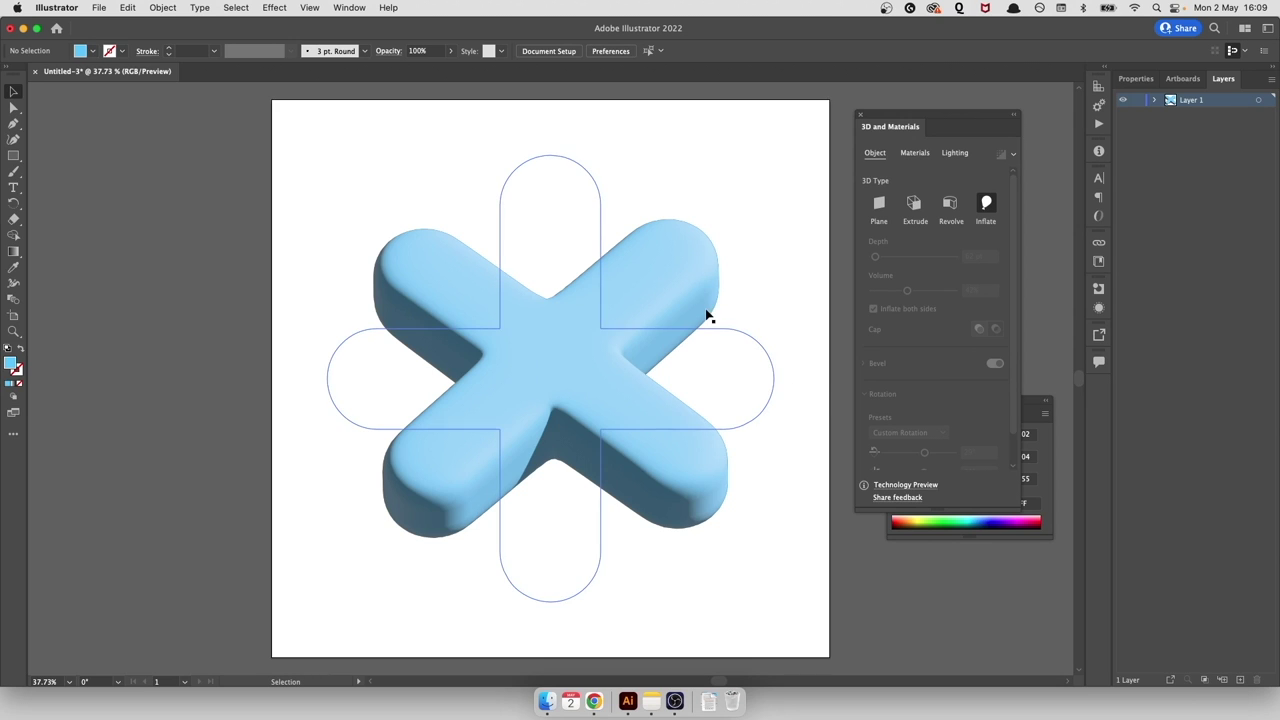
click(958, 155)
mouse_move(901, 278)
mouse_down()
mouse_move(955, 280)
mouse_move(934, 311)
mouse_move(890, 318)
mouse_up()
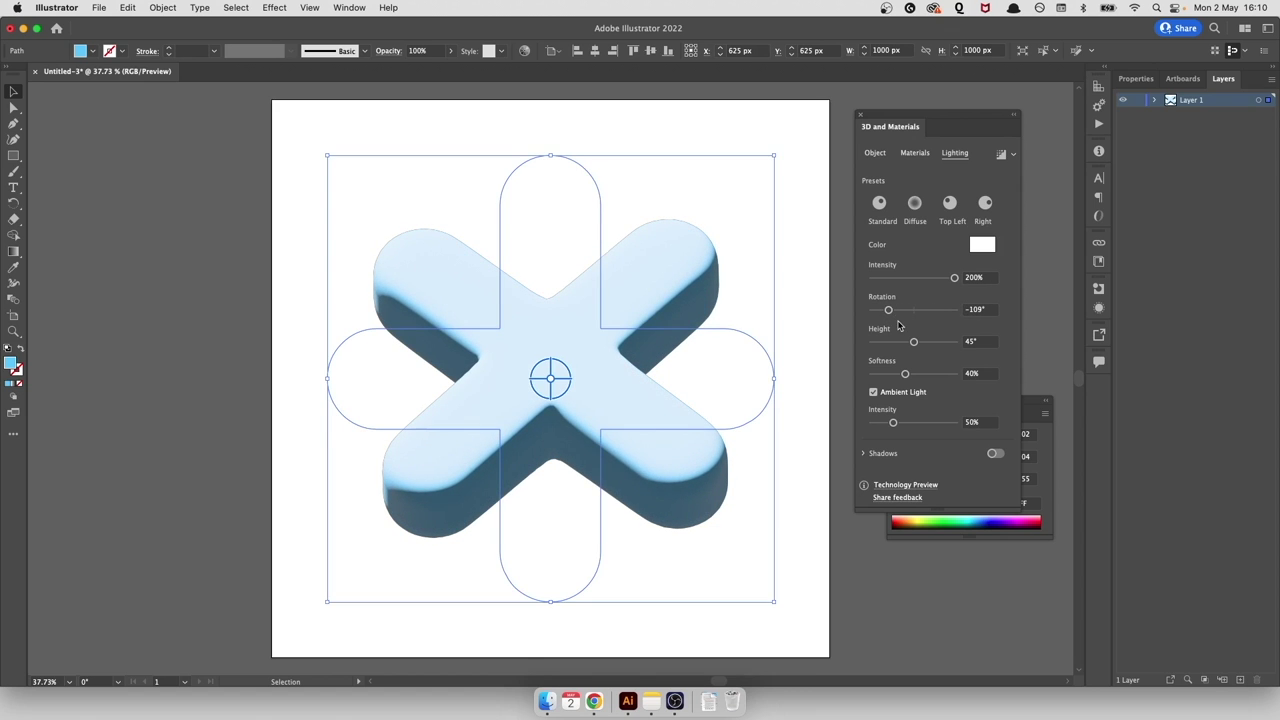
click(970, 341)
text(55)
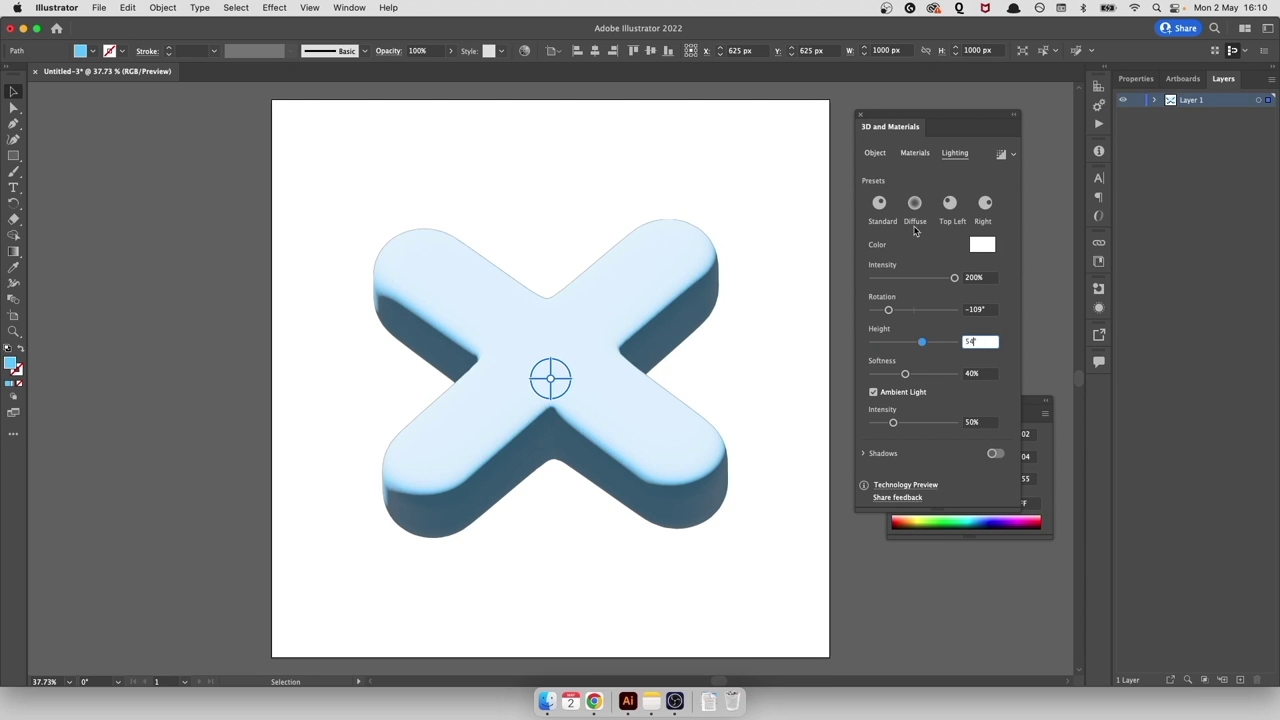
key(Return)
Step: Add a new layer and move it below Layer 1, which holds the X
click(363, 177)
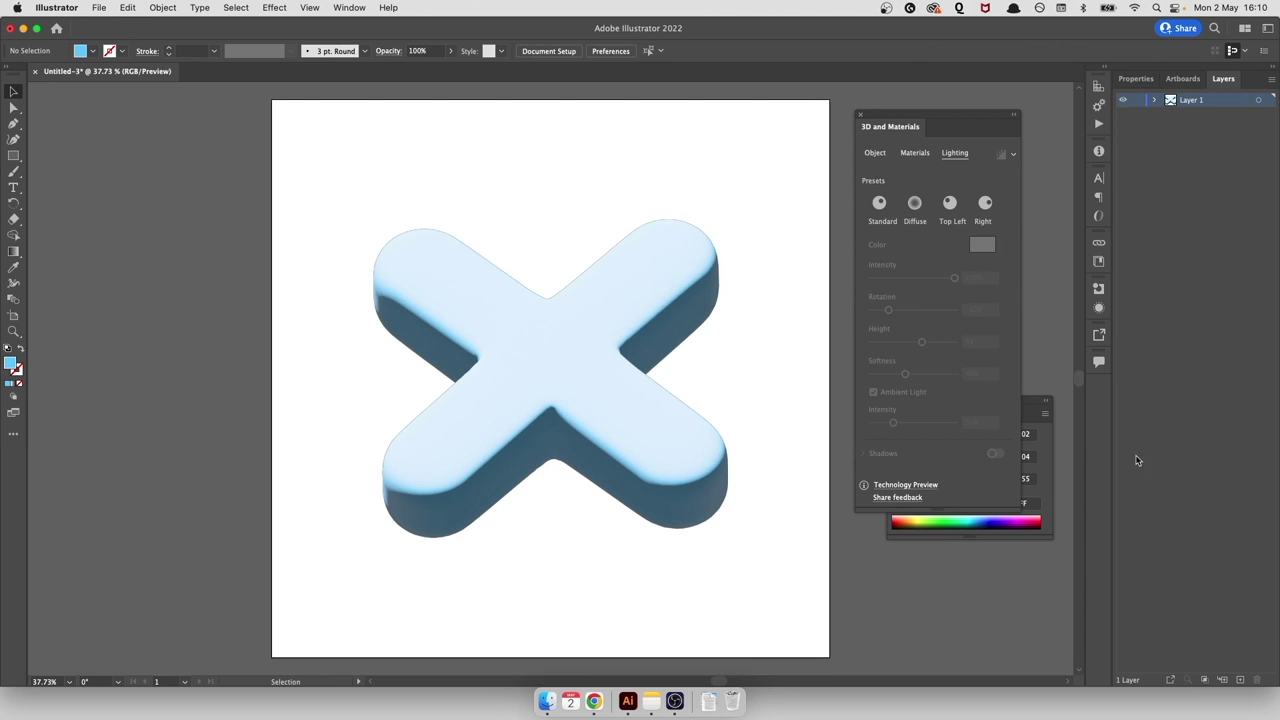
click(1240, 680)
drag(1192, 103, 1192, 121)
Step: Draw a 1250 px artboard-sized rectangle and fill it sky blue with hex value 7E5
click(13, 156)
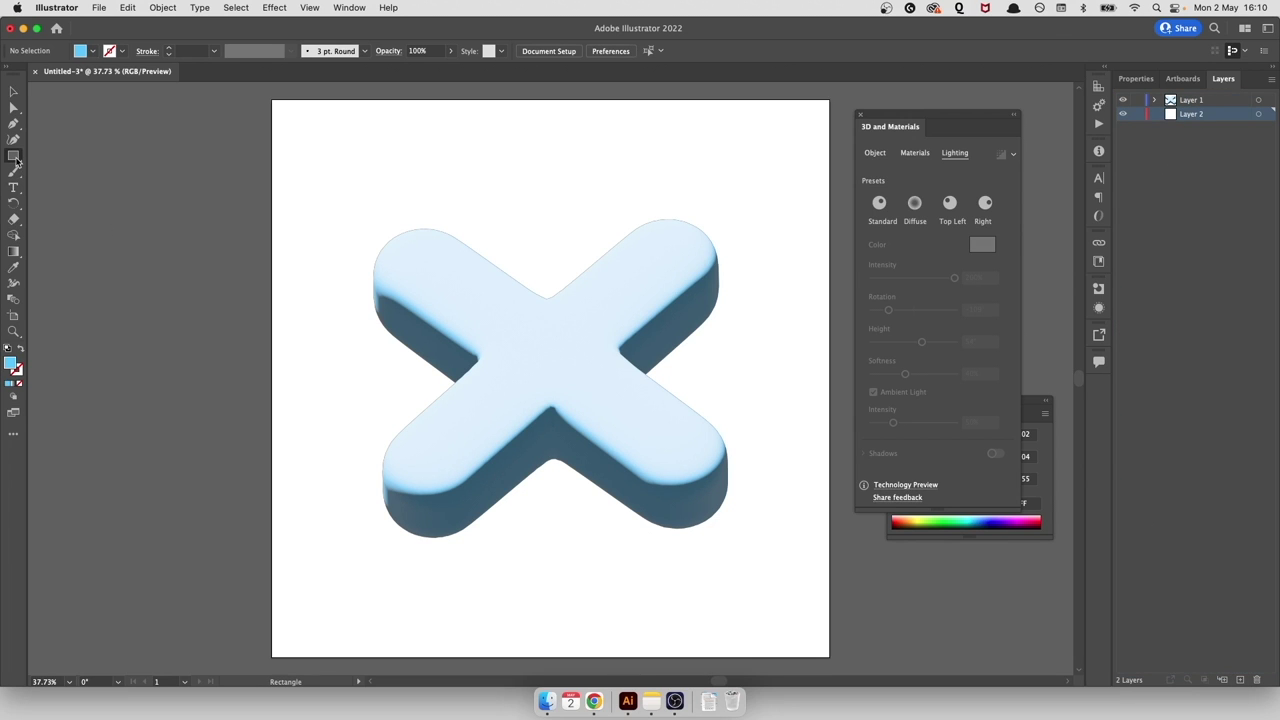
drag(277, 104, 828, 656)
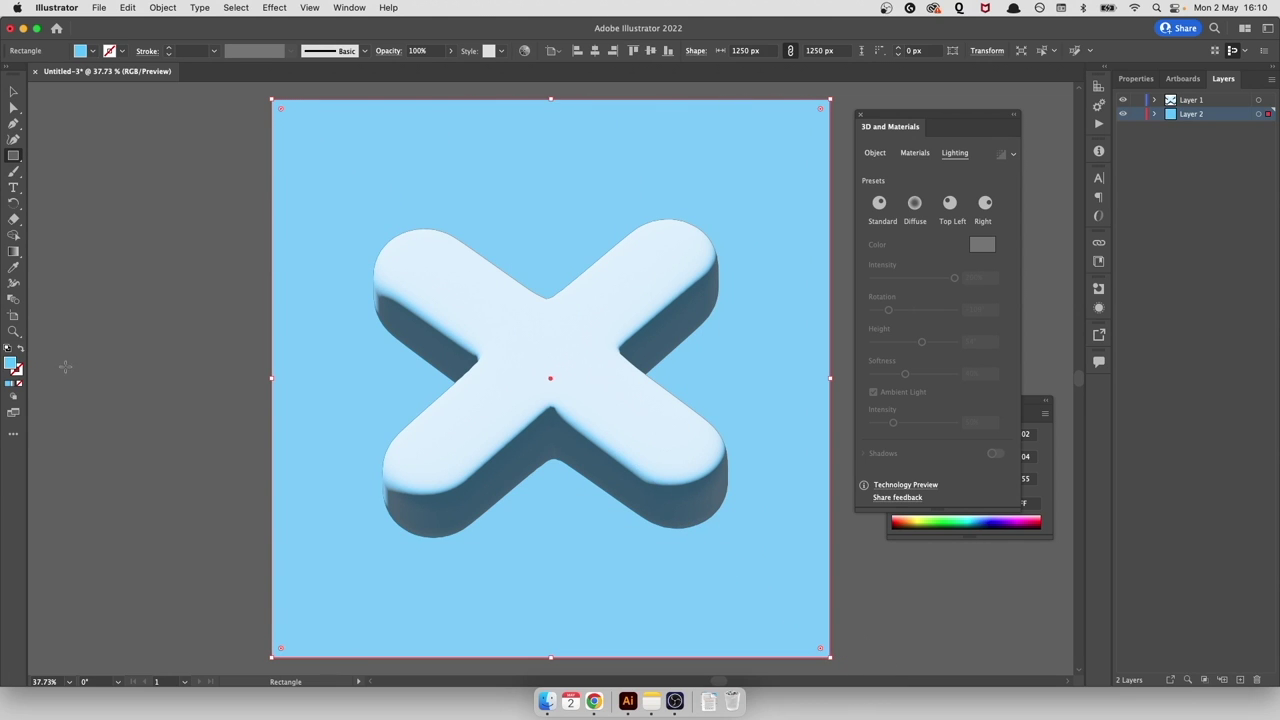
double_click(9, 366)
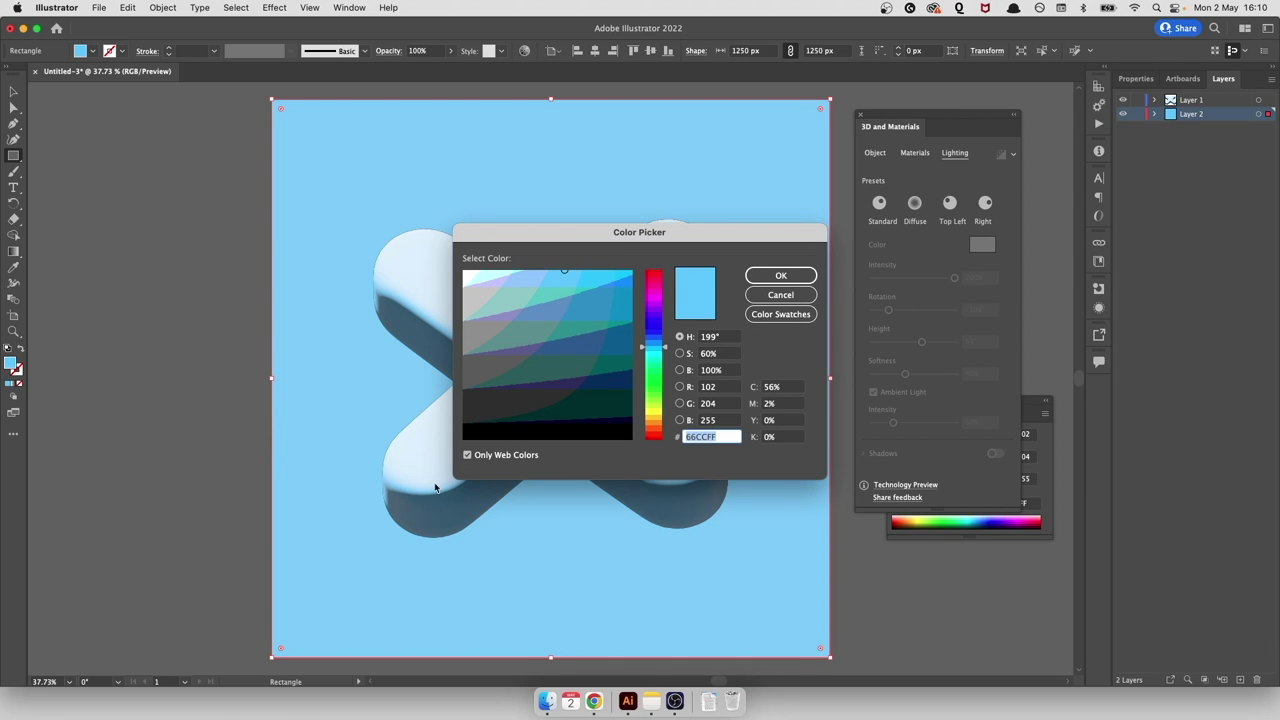
click(481, 456)
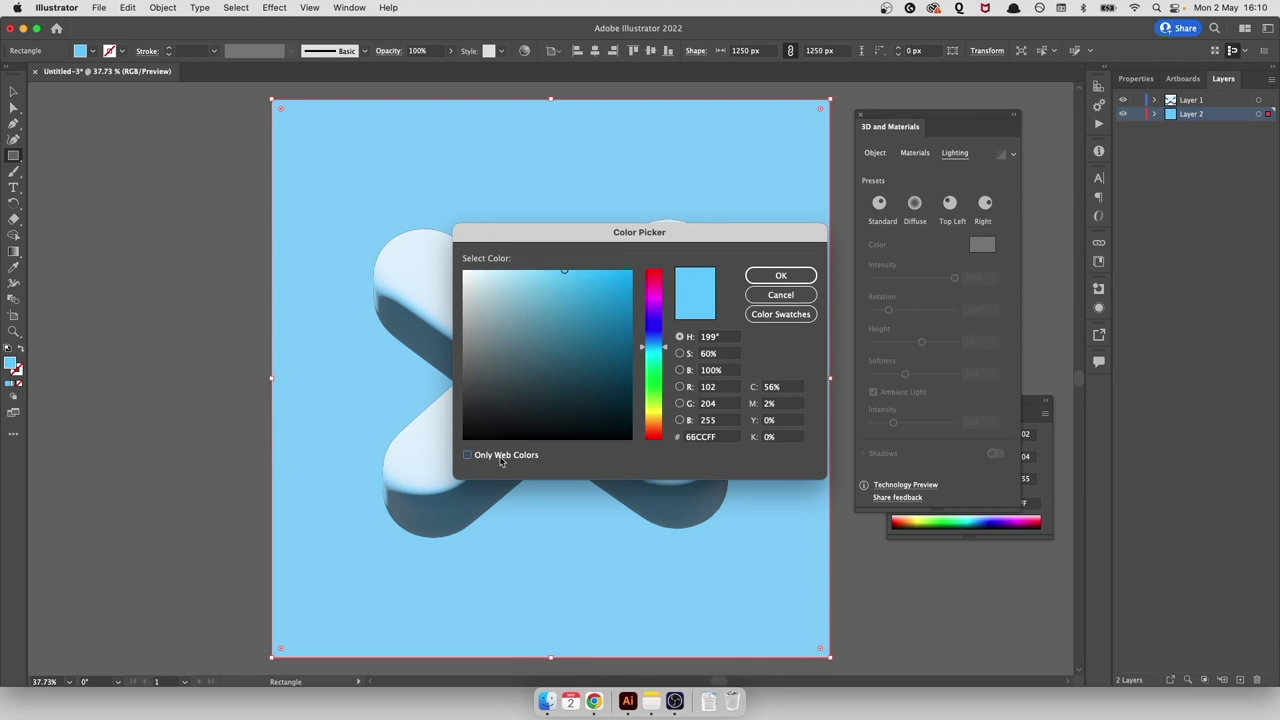
click(731, 437)
drag(731, 437, 684, 437)
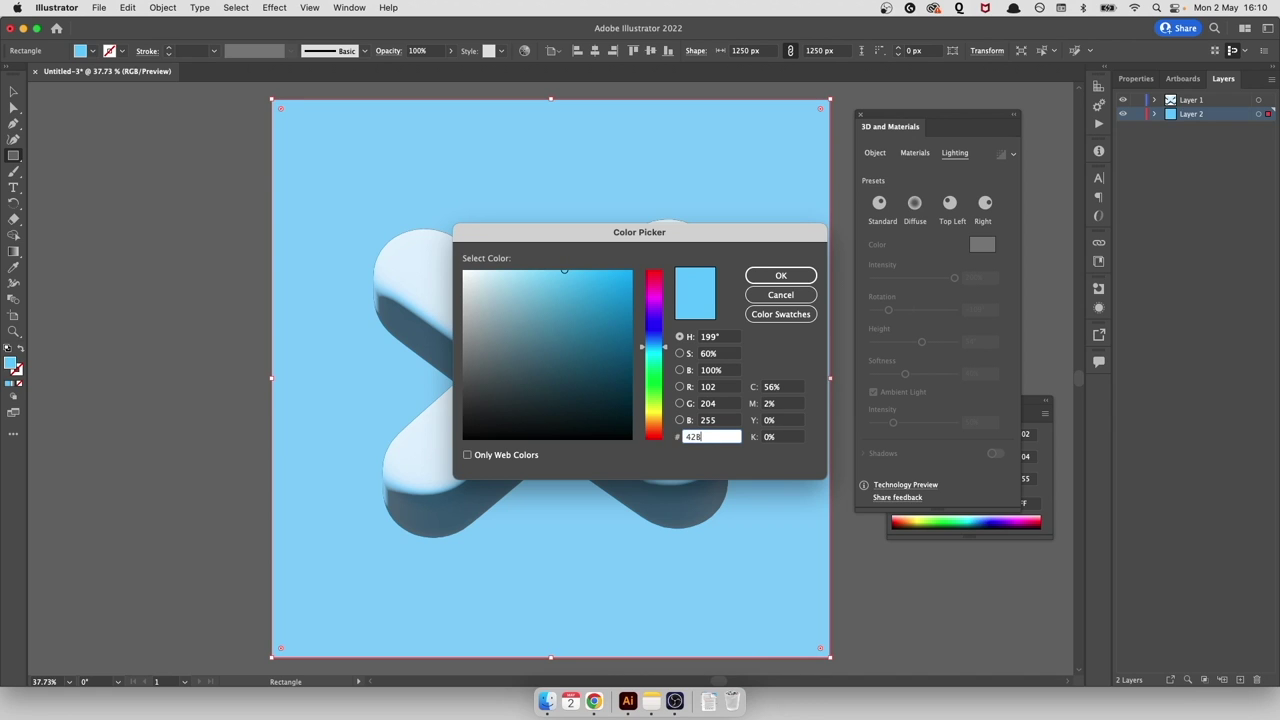
text(7E5)
click(780, 277)
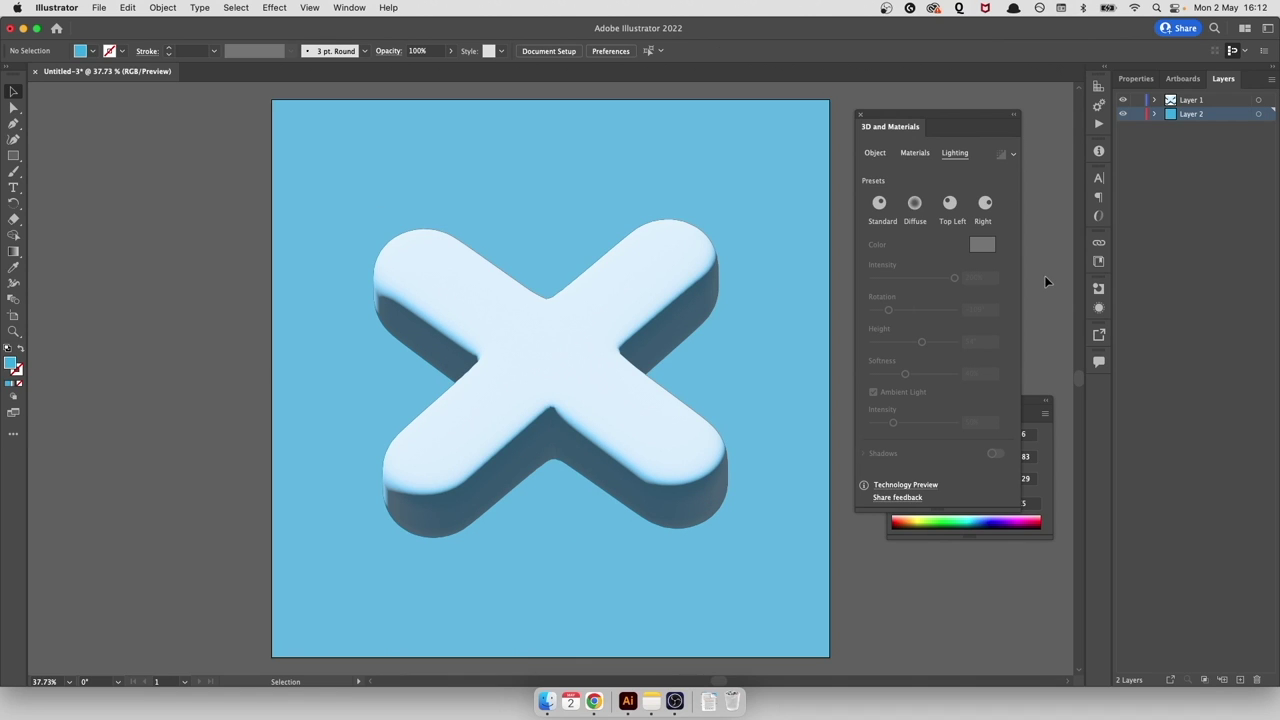
Step: Duplicate Layer 1 and hide the Layer 1 copy
click(1187, 101)
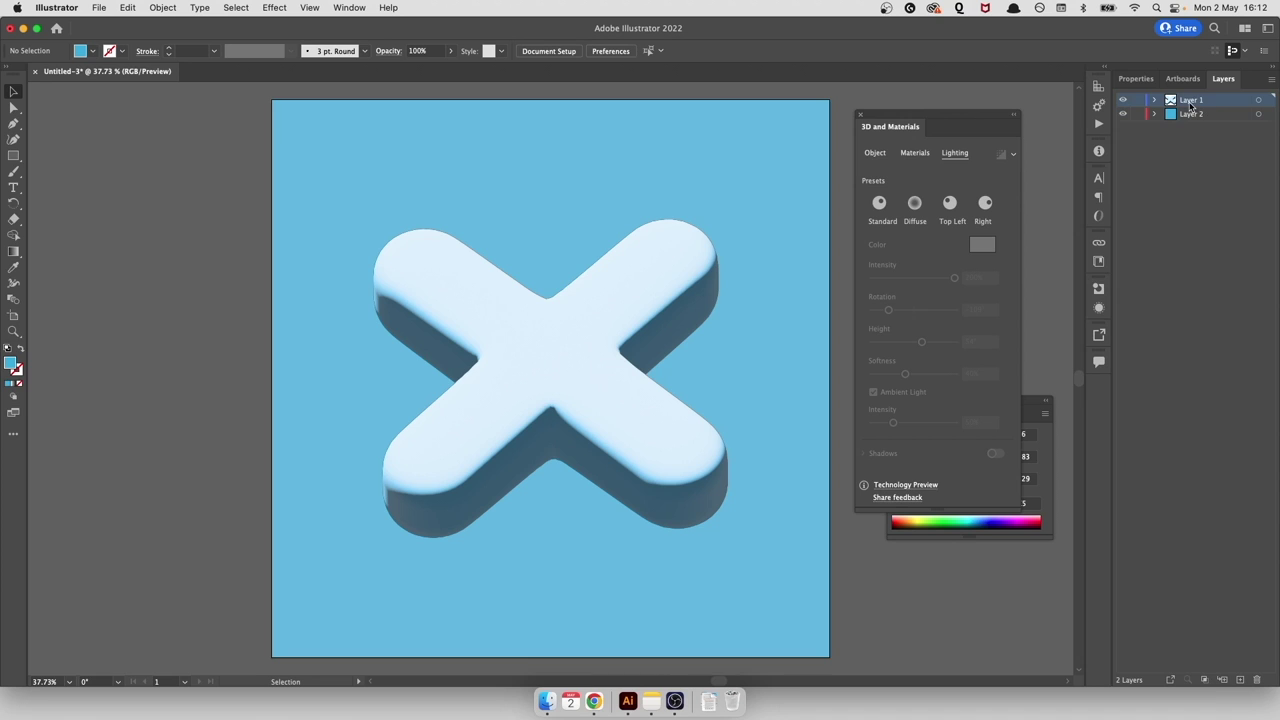
drag(1190, 107, 1241, 679)
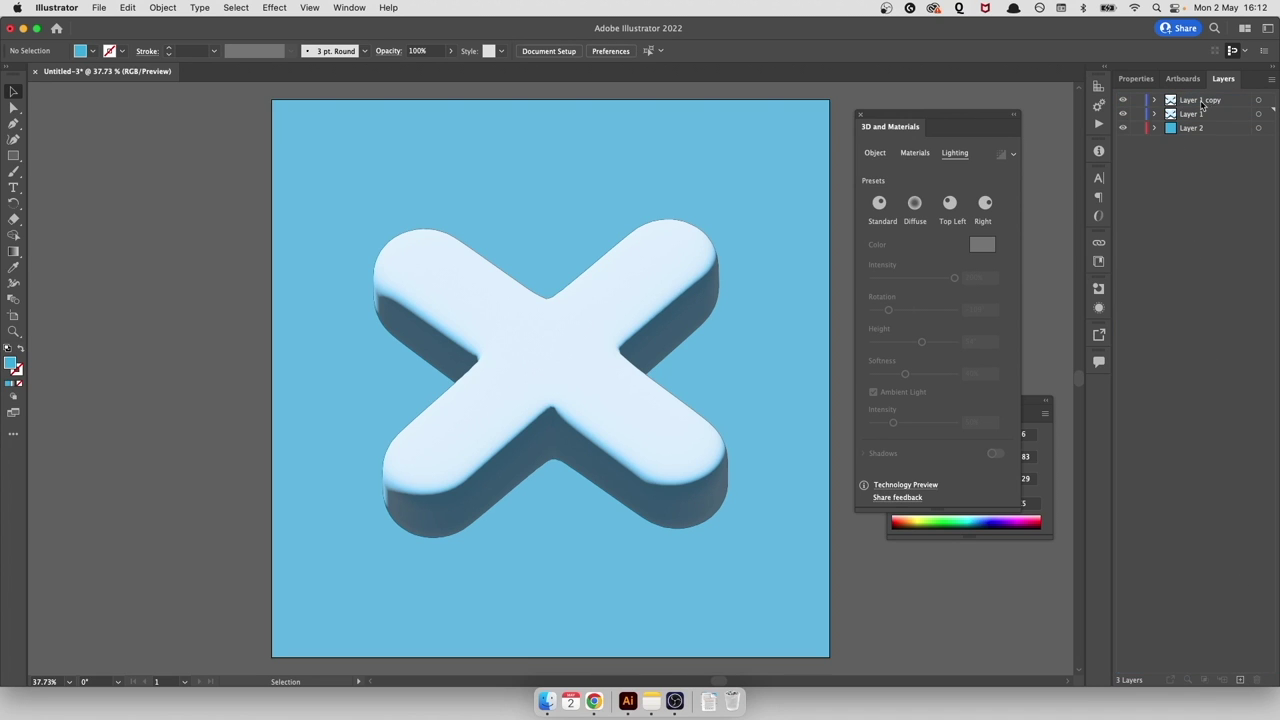
click(1123, 101)
Step: Turn on Shadows for the 3D X so it casts a shadow behind it
click(645, 300)
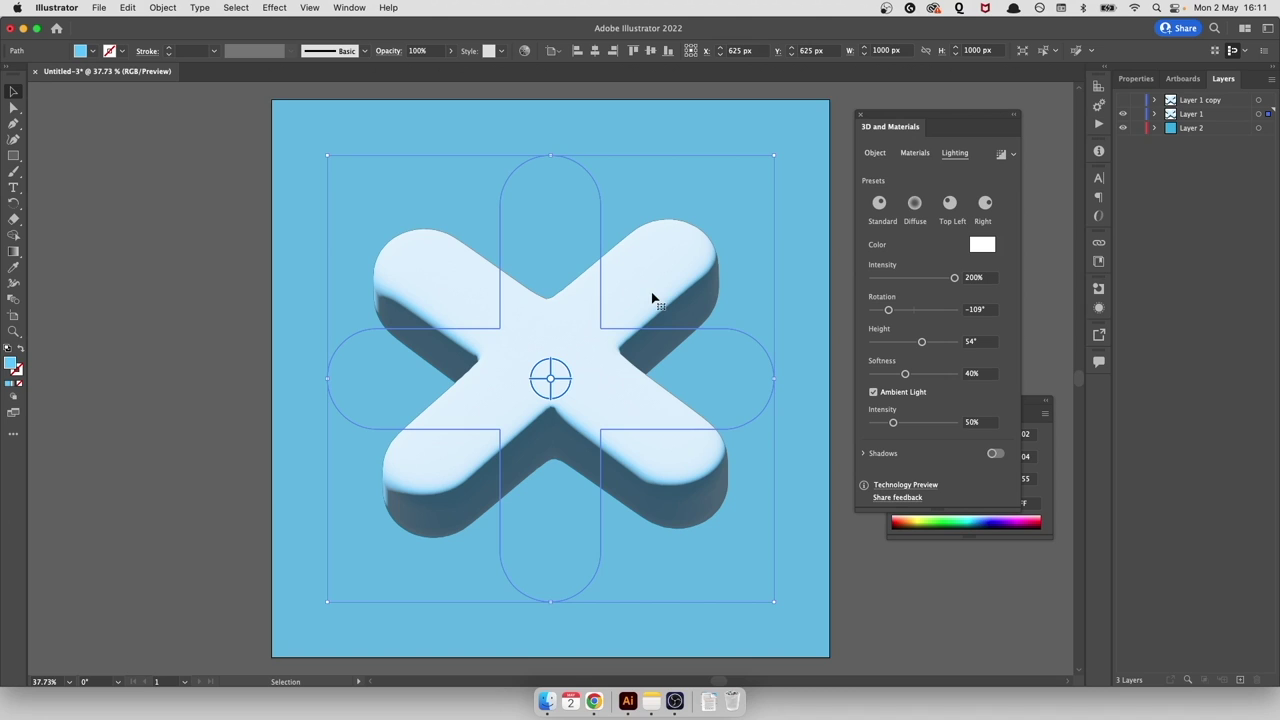
click(995, 455)
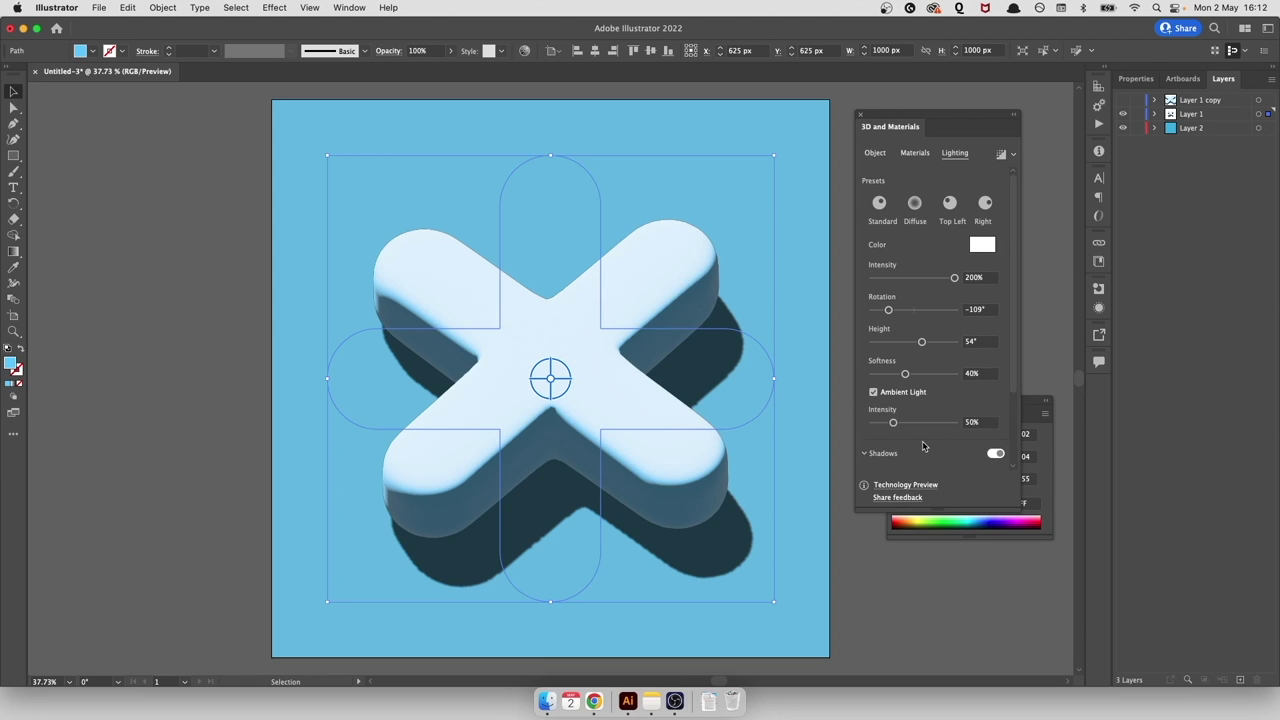
scroll(923, 446, down, 3)
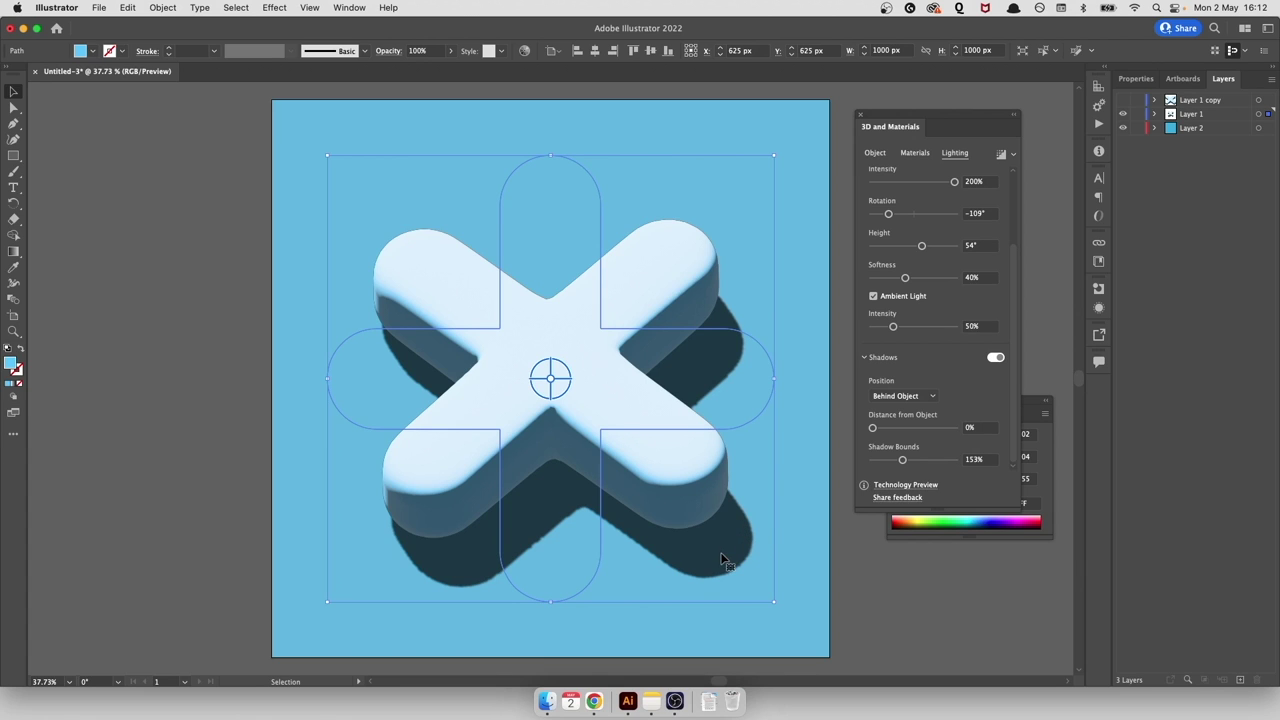
Step: Render the X with ray tracing, deselect it, and make Layer 1 copy visible again
click(1000, 156)
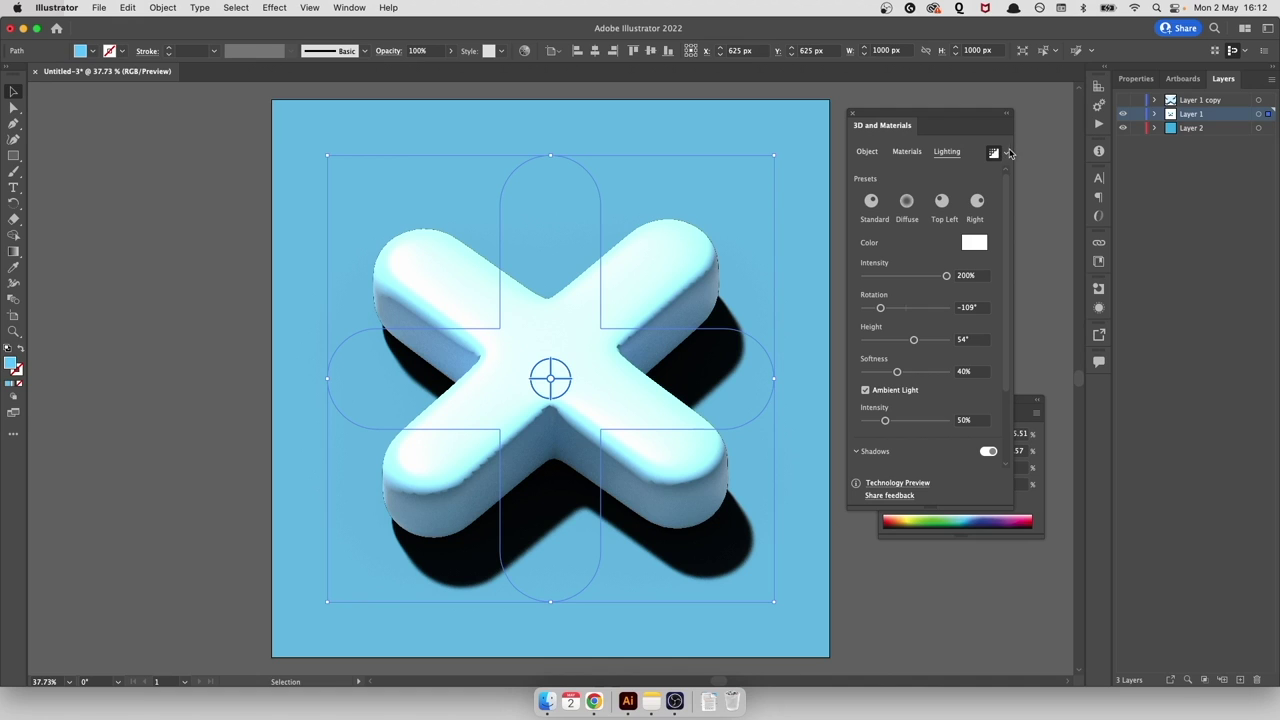
click(1028, 149)
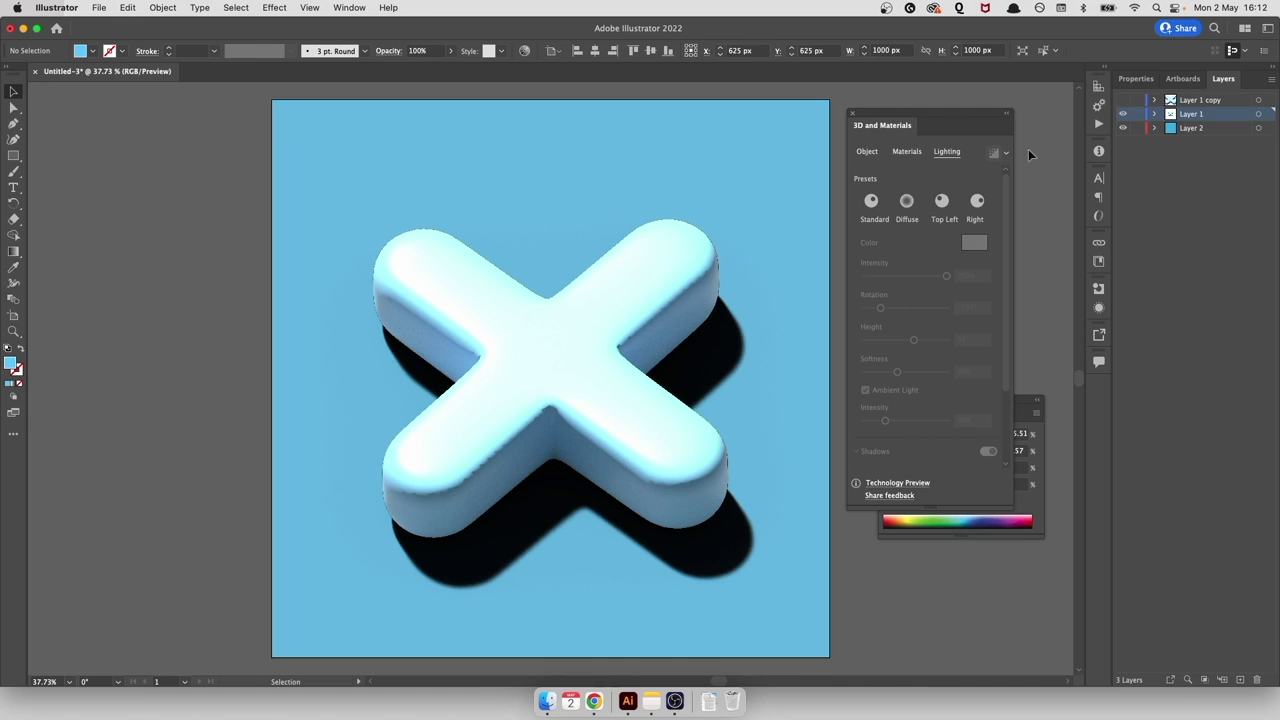
click(1122, 101)
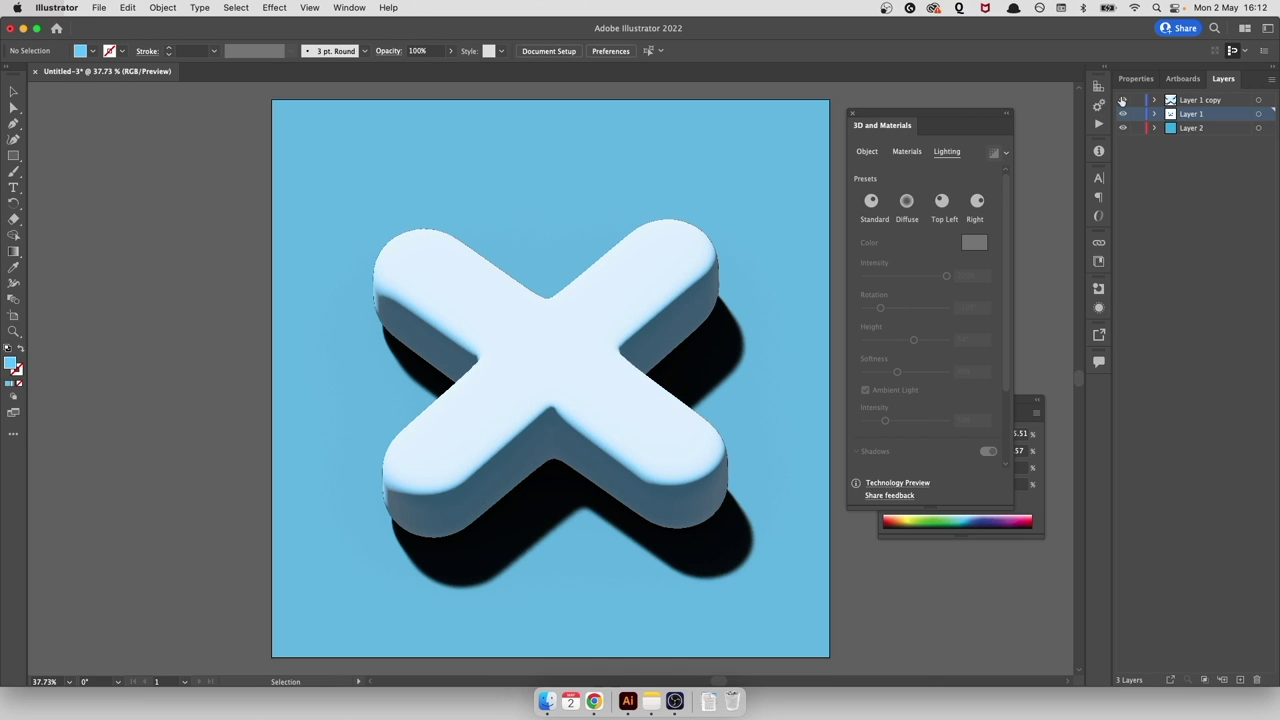
Step: Set the X on Layer 1 to 80% opacity, then deselect it
click(731, 552)
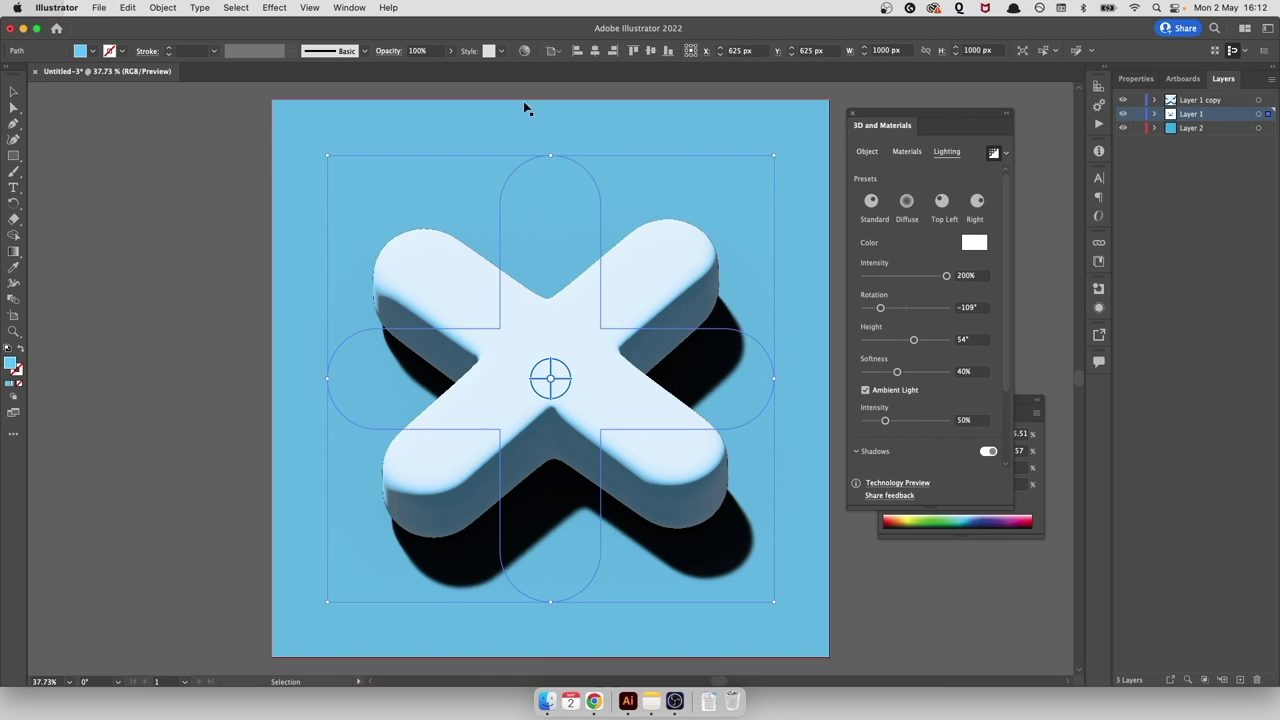
click(425, 50)
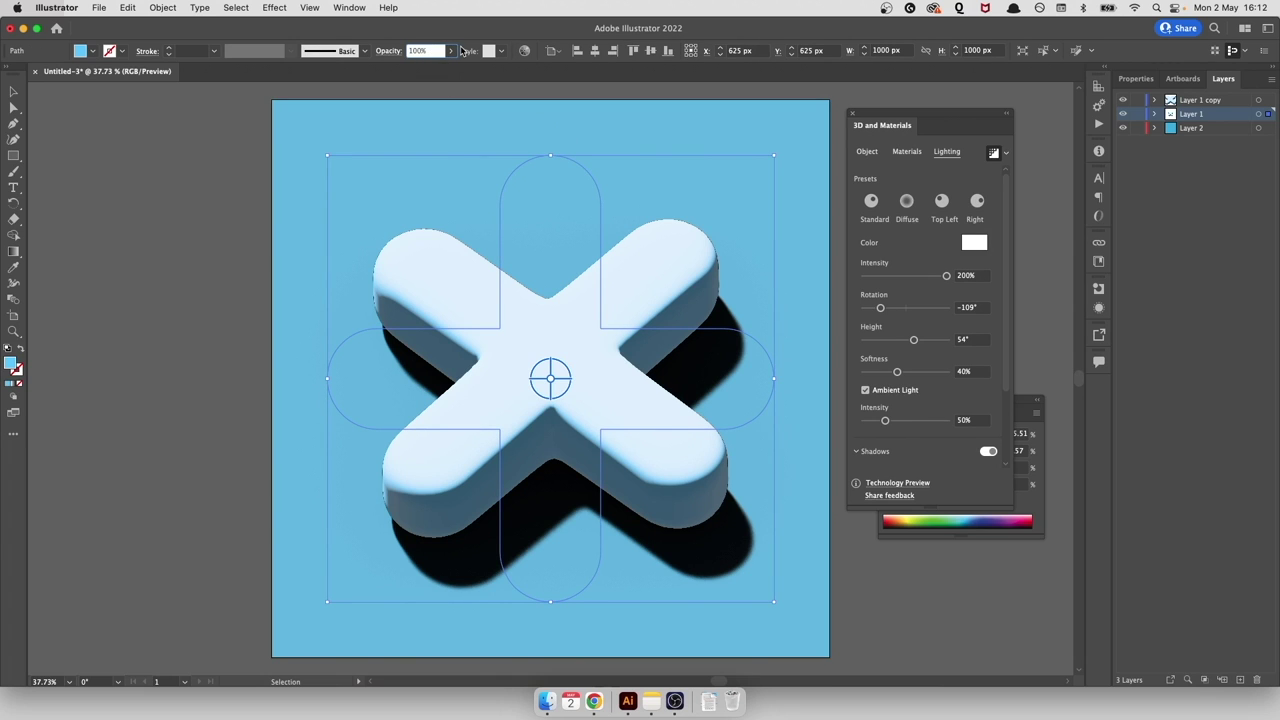
text(80)
click(237, 124)
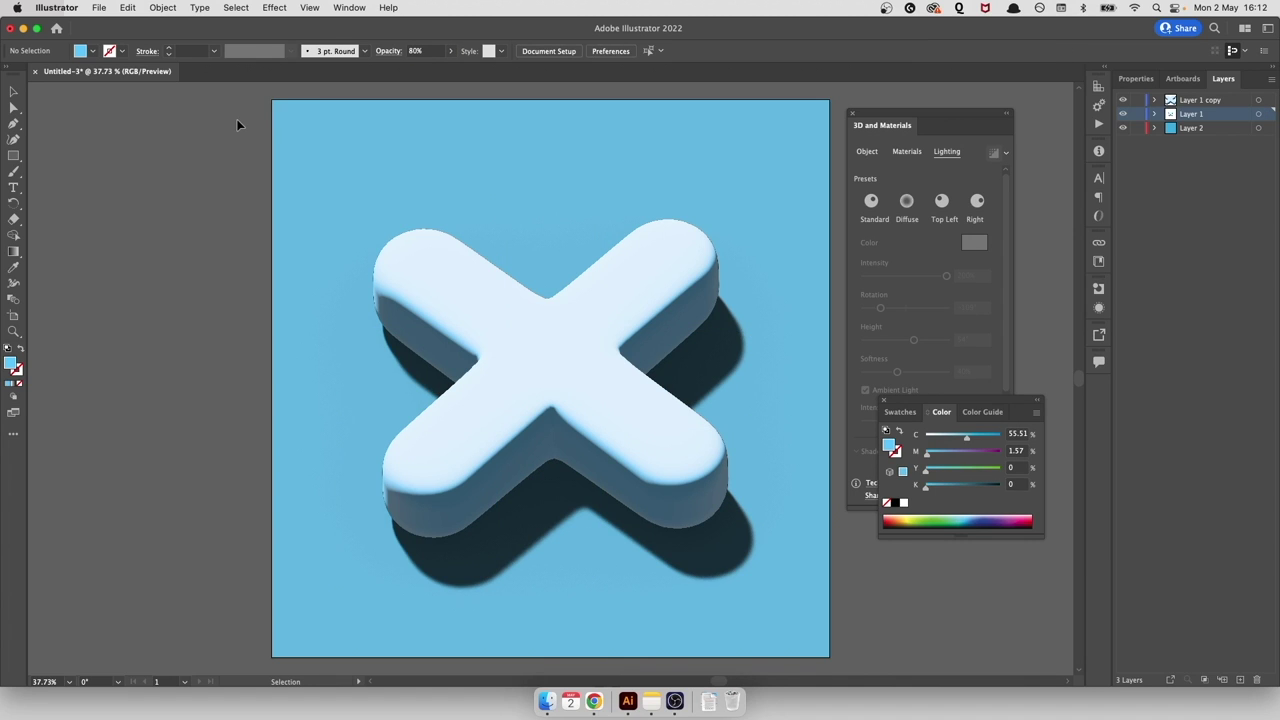